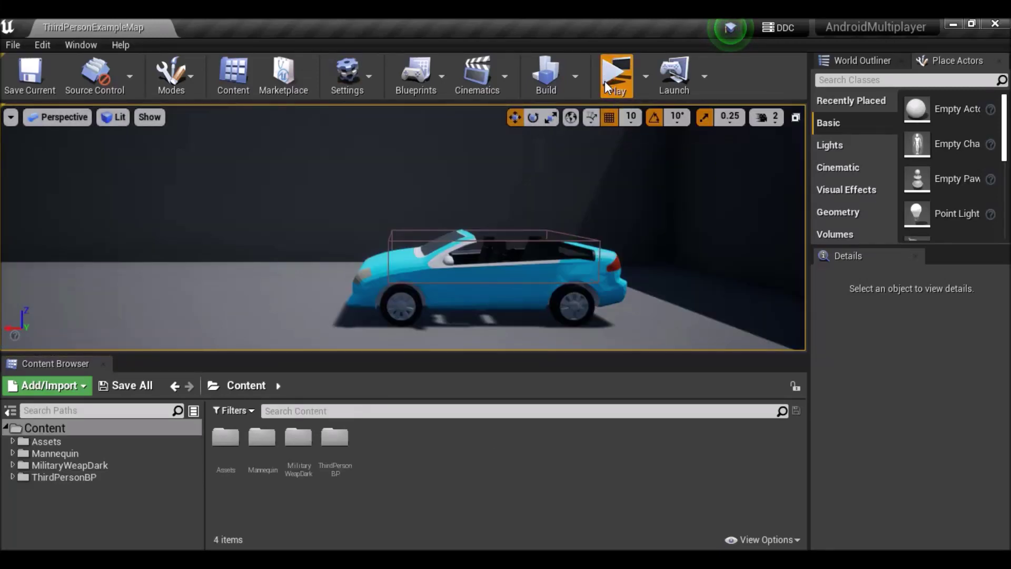
Start a standalone play test, walk to the blue car, drive it, then get out
{"action": "left_click", "coordinate": [605, 75]}
{"action": "key", "text": "w"}
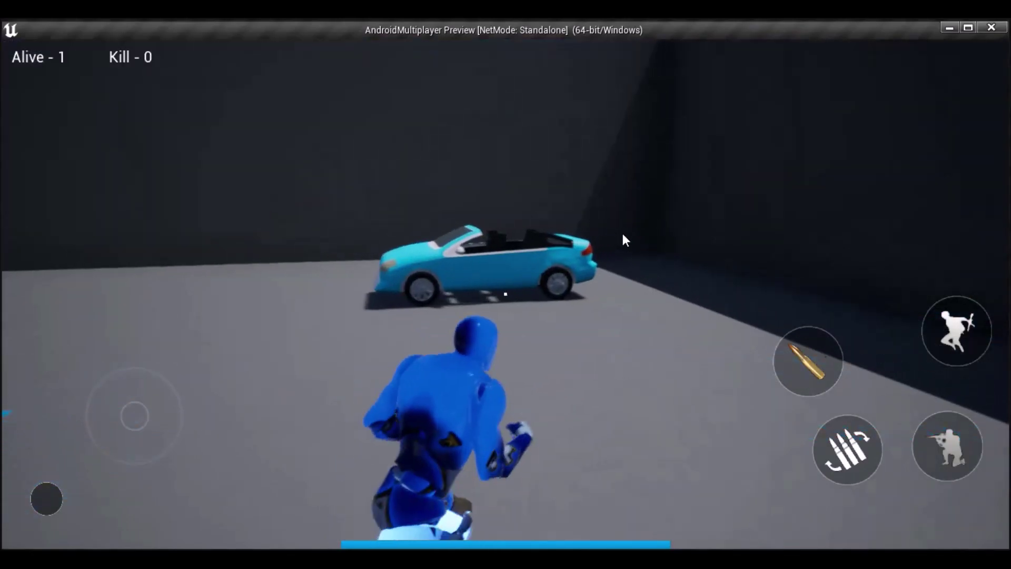
{"action": "left_click_drag", "start_coordinate": [621, 230], "coordinate": [595, 238]}
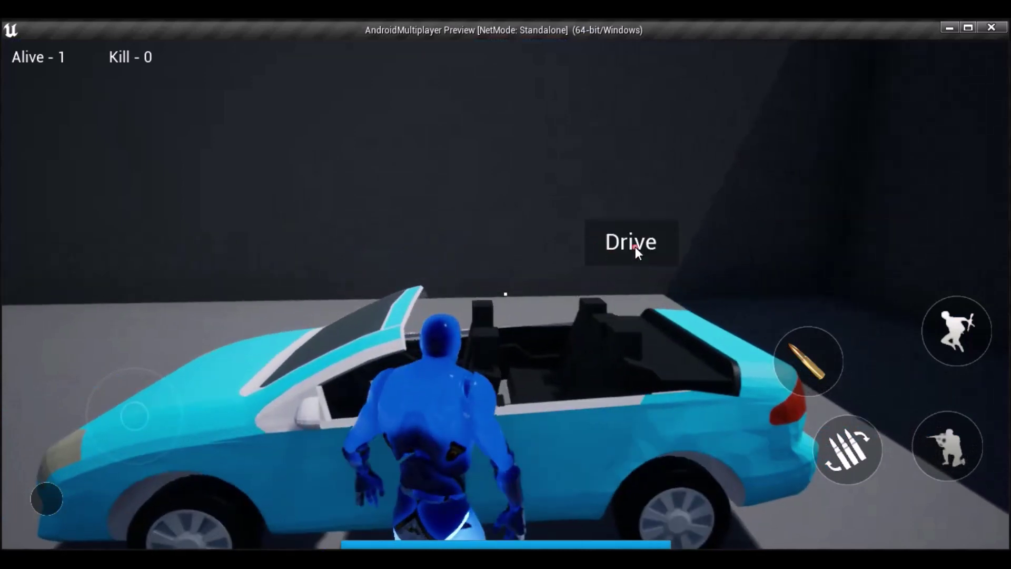
{"action": "left_click", "coordinate": [635, 247]}
{"action": "mouse_move", "coordinate": [706, 158]}
{"action": "left_mouse_down"}
{"action": "mouse_move", "coordinate": [361, 257]}
{"action": "mouse_move", "coordinate": [556, 280]}
{"action": "mouse_move", "coordinate": [714, 270]}
{"action": "left_mouse_up"}
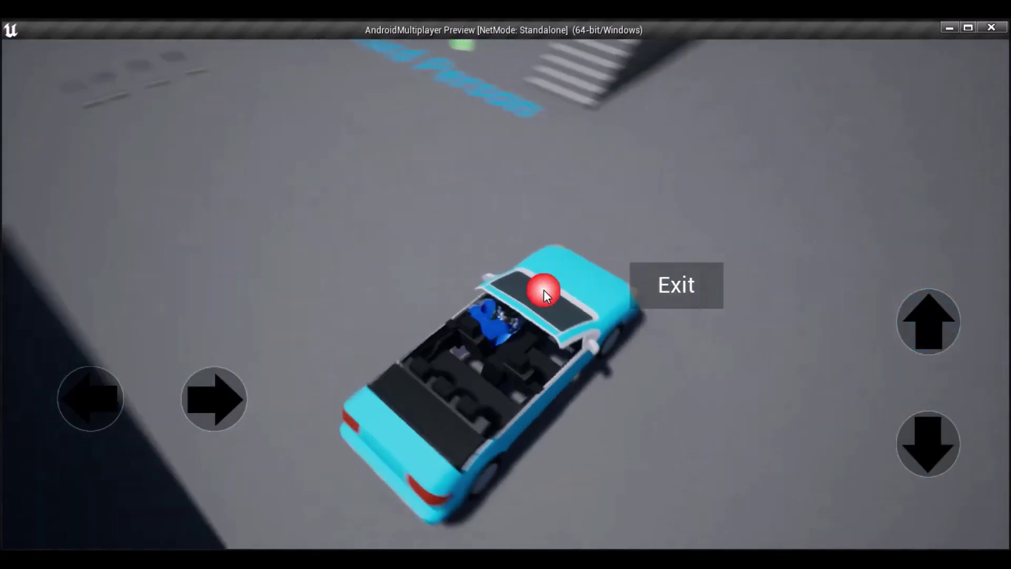
{"action": "left_click", "coordinate": [707, 273]}
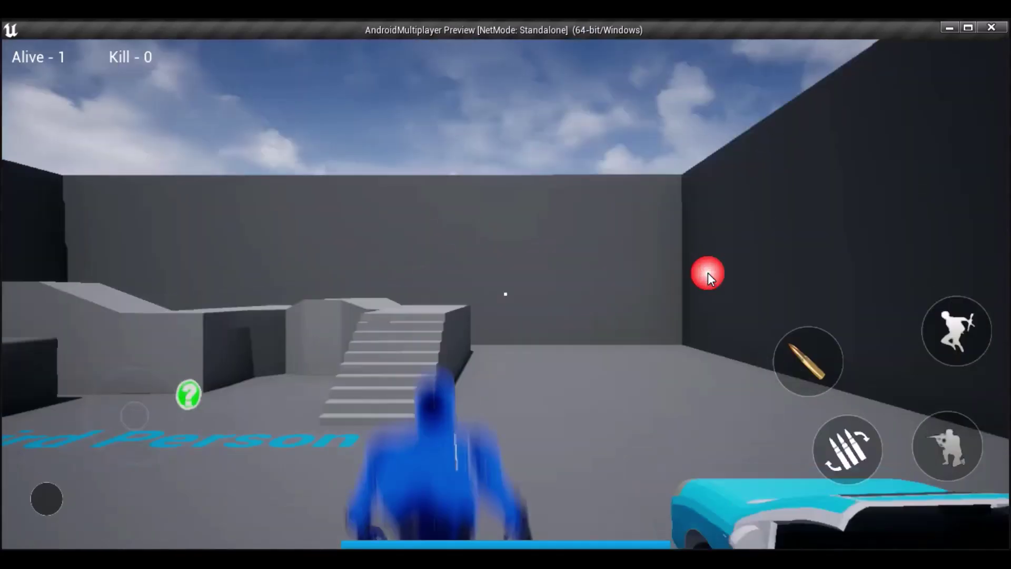
Pick up the Rifle, drive the car again carrying it, then close the preview
{"action": "mouse_move", "coordinate": [686, 162]}
{"action": "left_mouse_down"}
{"action": "mouse_move", "coordinate": [492, 198]}
{"action": "mouse_move", "coordinate": [705, 282]}
{"action": "left_mouse_up"}
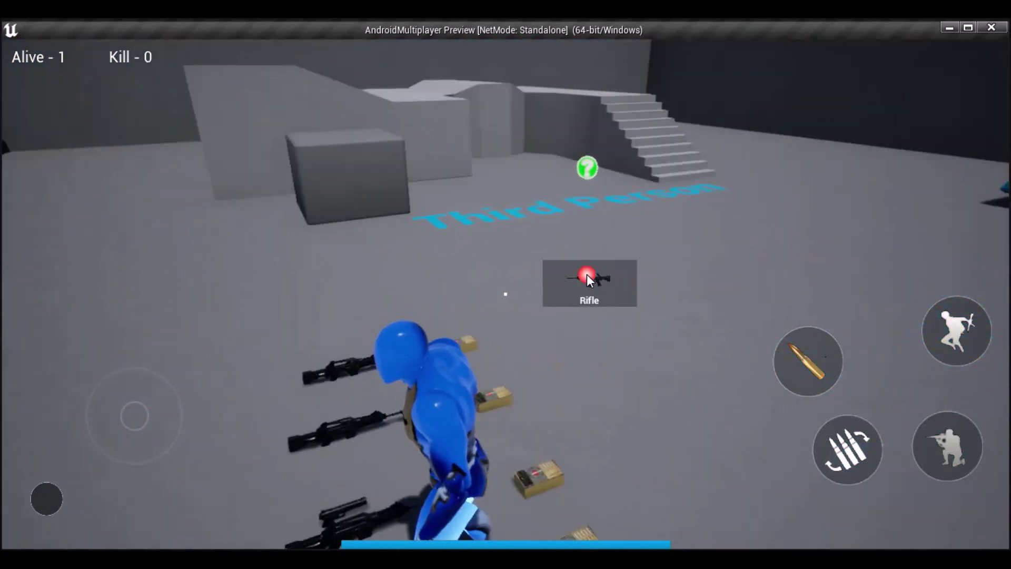
{"action": "left_click", "coordinate": [586, 277]}
{"action": "left_click_drag", "start_coordinate": [683, 175], "coordinate": [627, 290]}
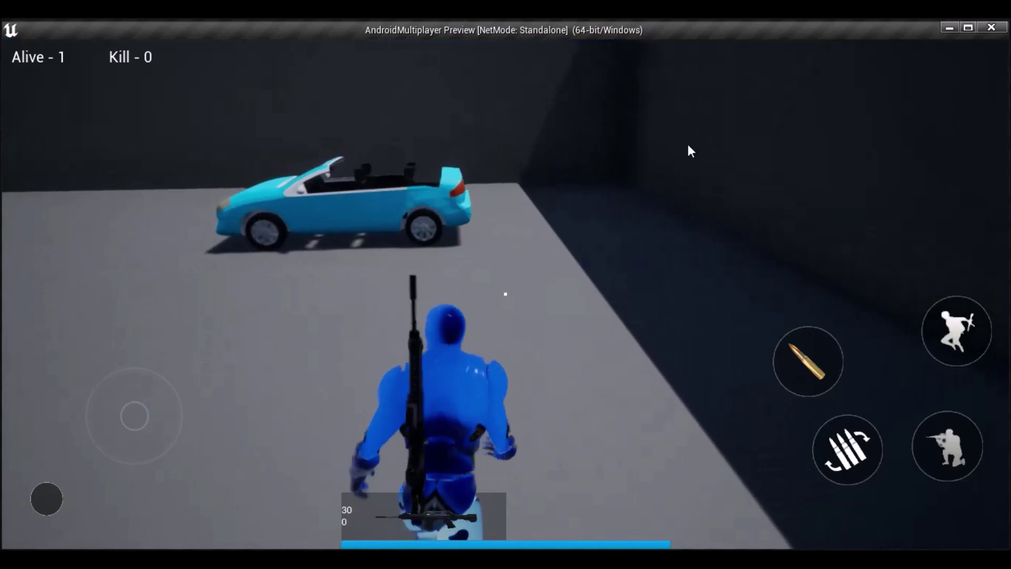
{"action": "left_click_drag", "start_coordinate": [686, 148], "coordinate": [524, 162]}
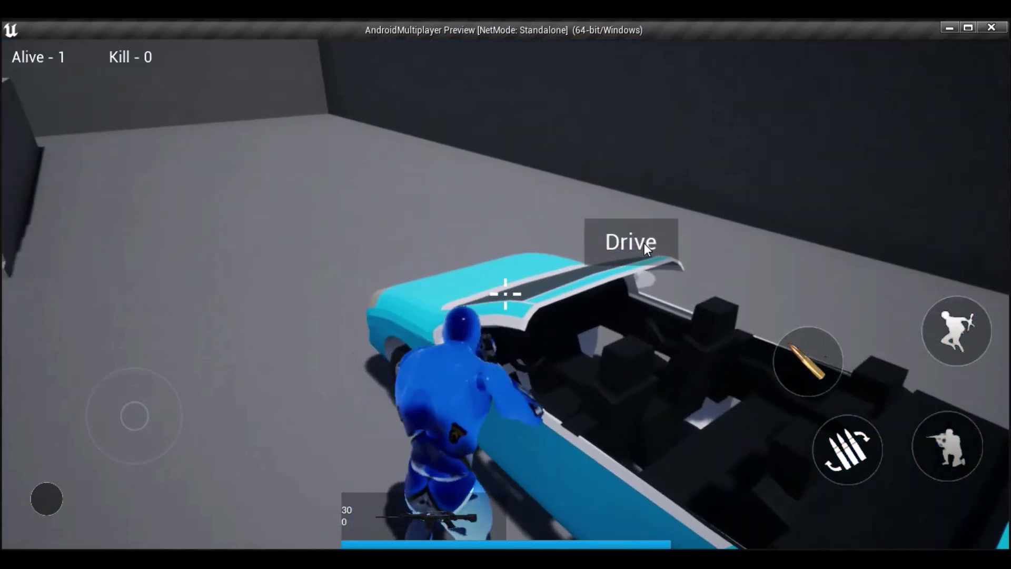
{"action": "left_click", "coordinate": [645, 247]}
{"action": "left_click_drag", "start_coordinate": [463, 196], "coordinate": [826, 144]}
{"action": "mouse_move", "coordinate": [824, 68]}
{"action": "left_mouse_down"}
{"action": "mouse_move", "coordinate": [913, 86]}
{"action": "mouse_move", "coordinate": [532, 144]}
{"action": "mouse_move", "coordinate": [646, 151]}
{"action": "mouse_move", "coordinate": [533, 174]}
{"action": "left_mouse_up"}
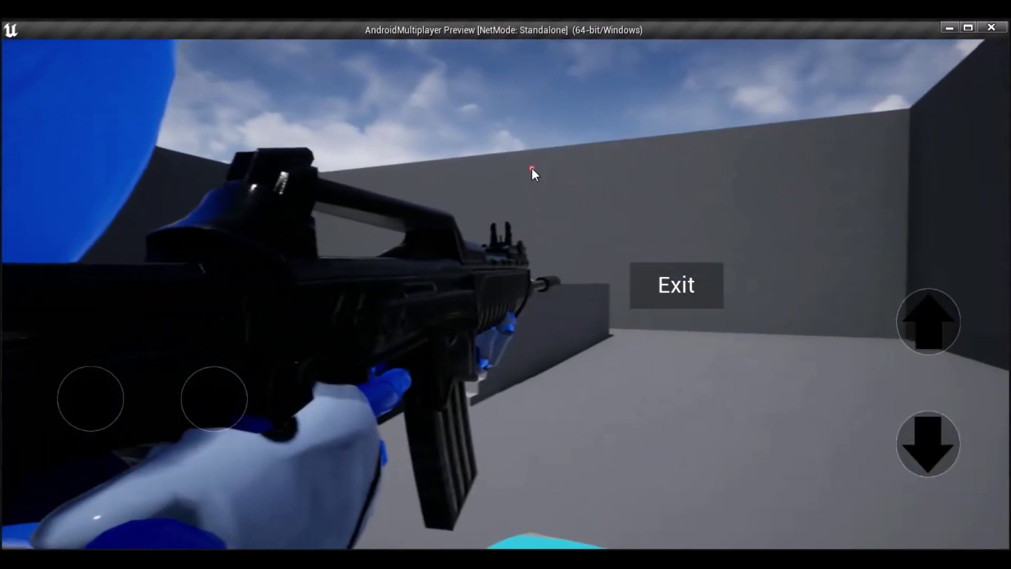
{"action": "left_click", "coordinate": [992, 29]}
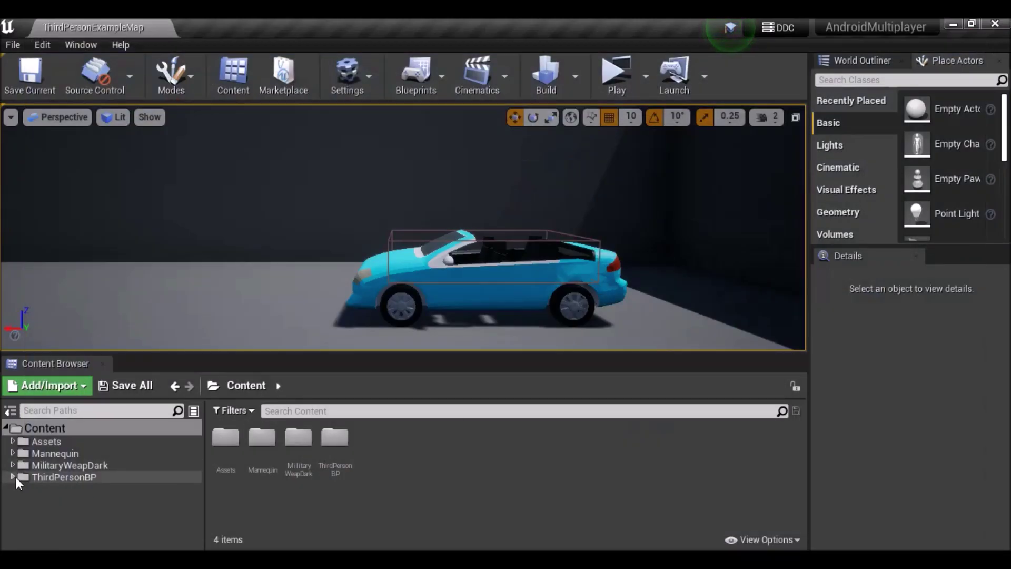
Browse to ThirdPersonBP > AnimBP > Animations and open ThirdPerson_AnimBP
{"action": "left_click", "coordinate": [16, 477]}
{"action": "left_click", "coordinate": [68, 488]}
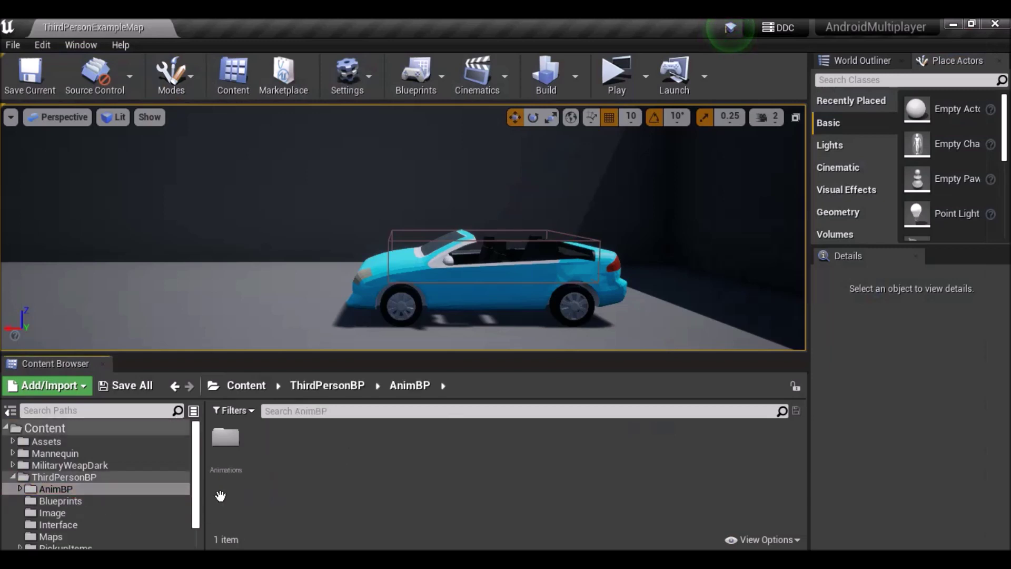
{"action": "left_click", "coordinate": [69, 500]}
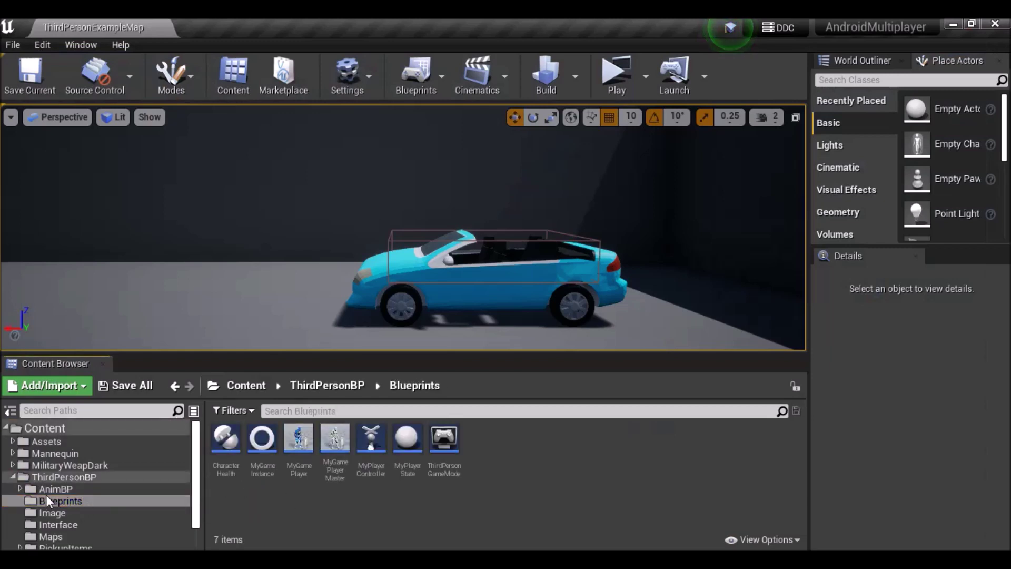
{"action": "left_click", "coordinate": [20, 489]}
{"action": "left_click", "coordinate": [77, 500]}
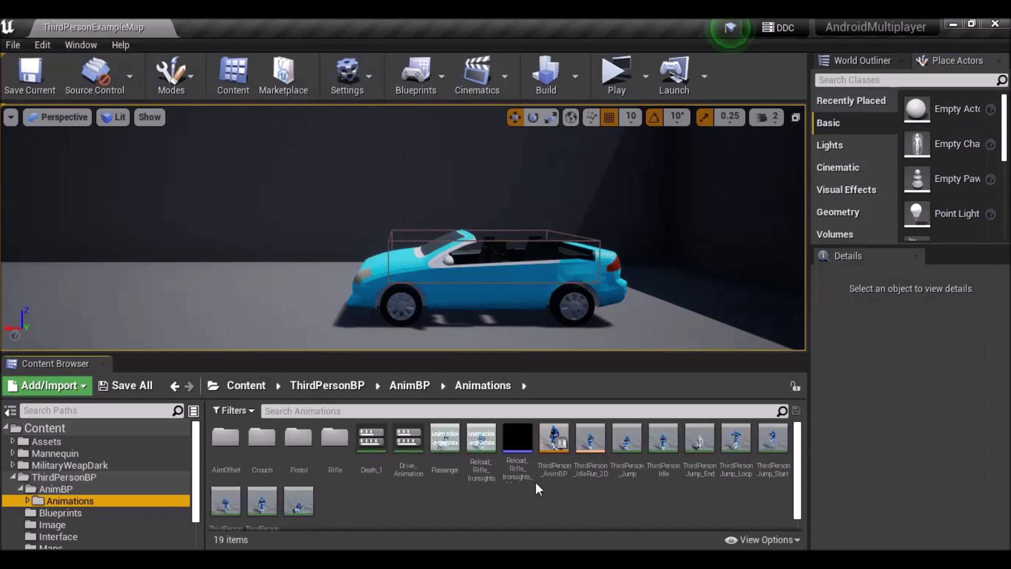
{"action": "double_click", "coordinate": [559, 443]}
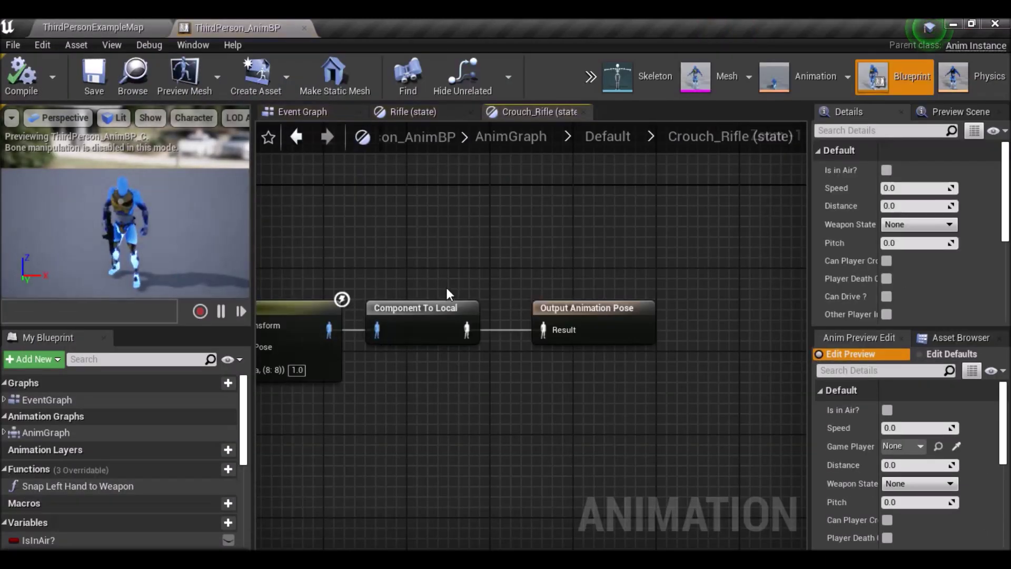
Open the AnimGraph's Default state machine and draw a transition from Rifle to Passenger
{"action": "scroll", "coordinate": [411, 279], "scroll_direction": "down", "scroll_amount": 5}
{"action": "right_click_drag", "start_coordinate": [325, 302], "coordinate": [399, 292]}
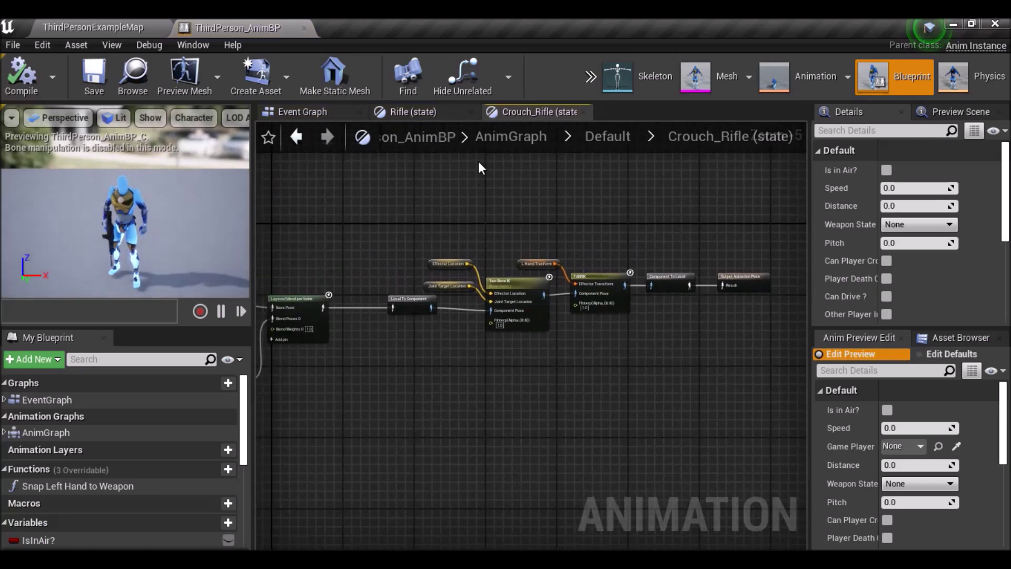
{"action": "left_click", "coordinate": [502, 141]}
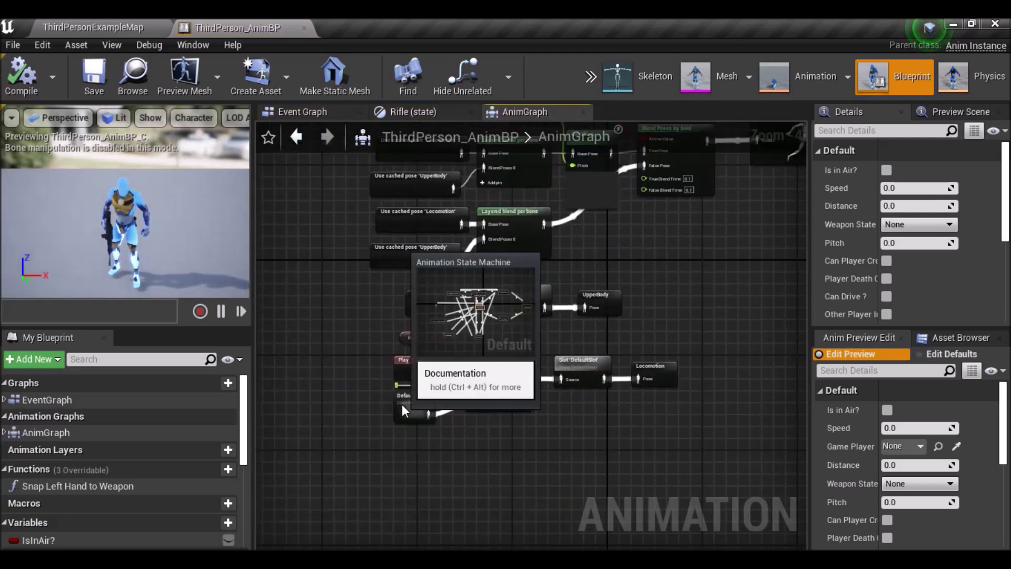
{"action": "double_click", "coordinate": [402, 403]}
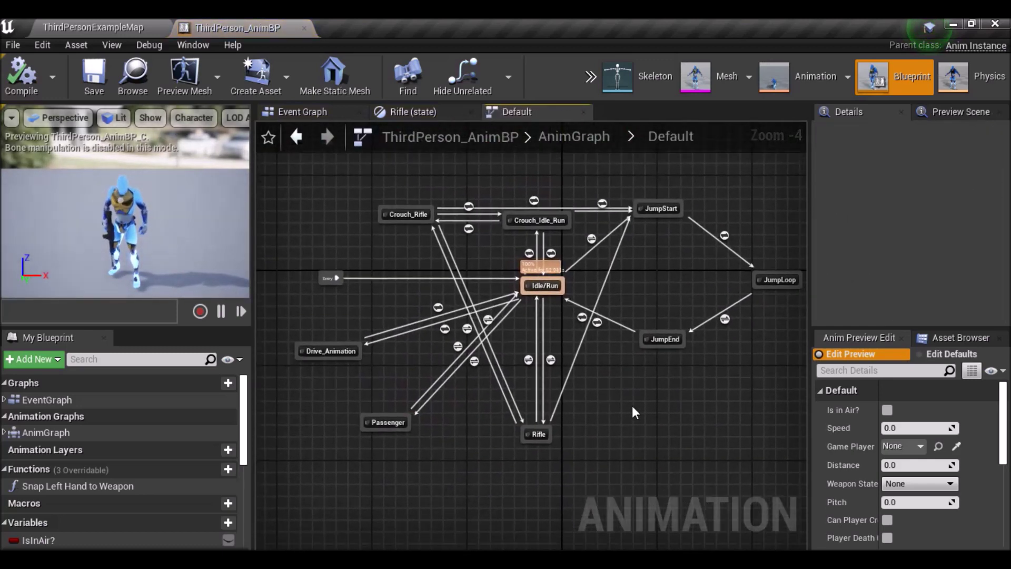
{"action": "scroll", "coordinate": [537, 376], "scroll_direction": "up", "scroll_amount": 2}
{"action": "right_click_drag", "start_coordinate": [580, 407], "coordinate": [662, 415]}
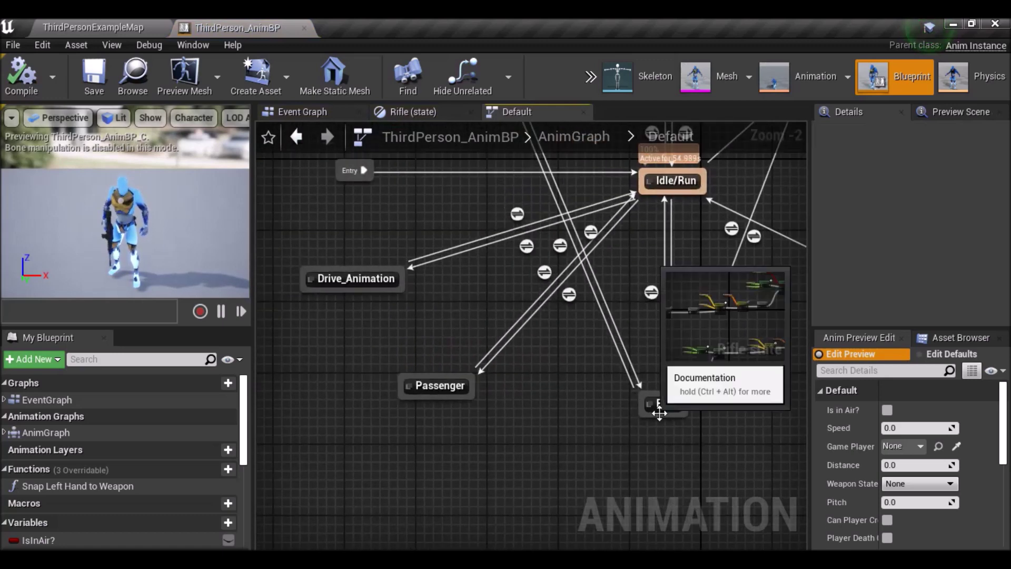
{"action": "left_click_drag", "start_coordinate": [640, 406], "coordinate": [476, 392]}
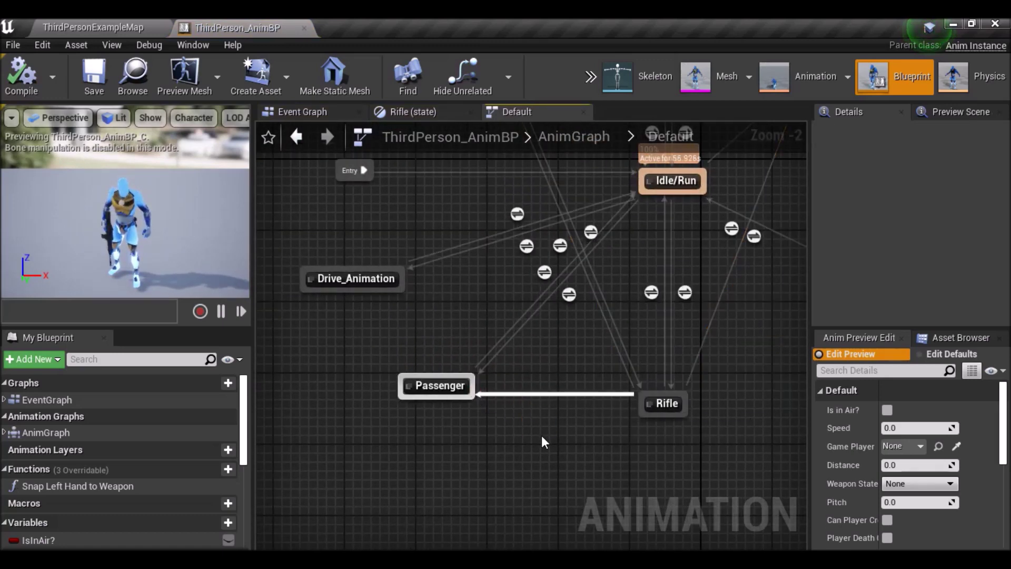
Copy the Other Player In Vehicle node from the Idle/Run-to-Passenger transition rule
{"action": "double_click", "coordinate": [568, 294]}
{"action": "left_click", "coordinate": [494, 379]}
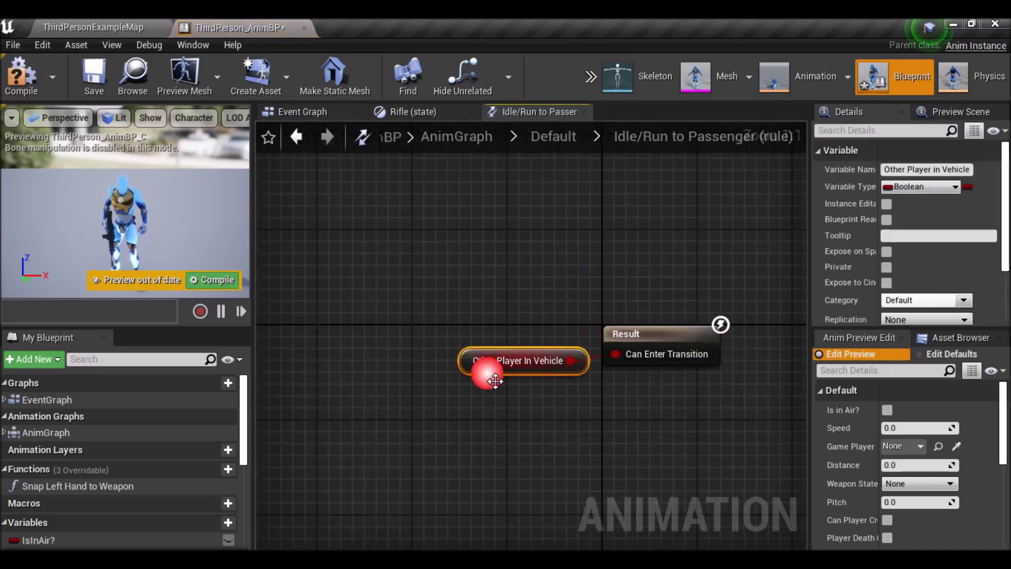
{"action": "right_click", "coordinate": [470, 370]}
{"action": "left_click", "coordinate": [512, 106]}
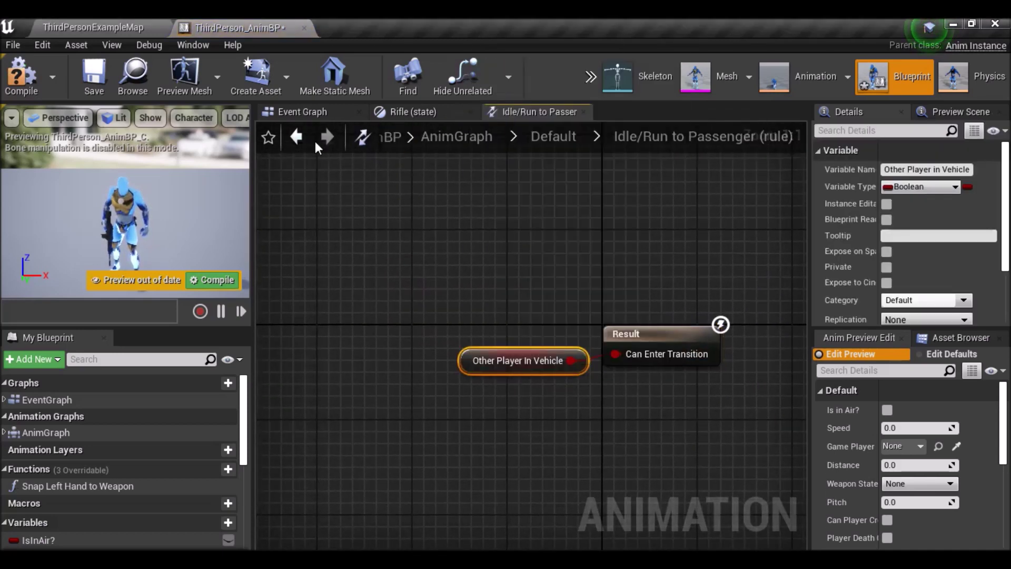
{"action": "left_click", "coordinate": [296, 137]}
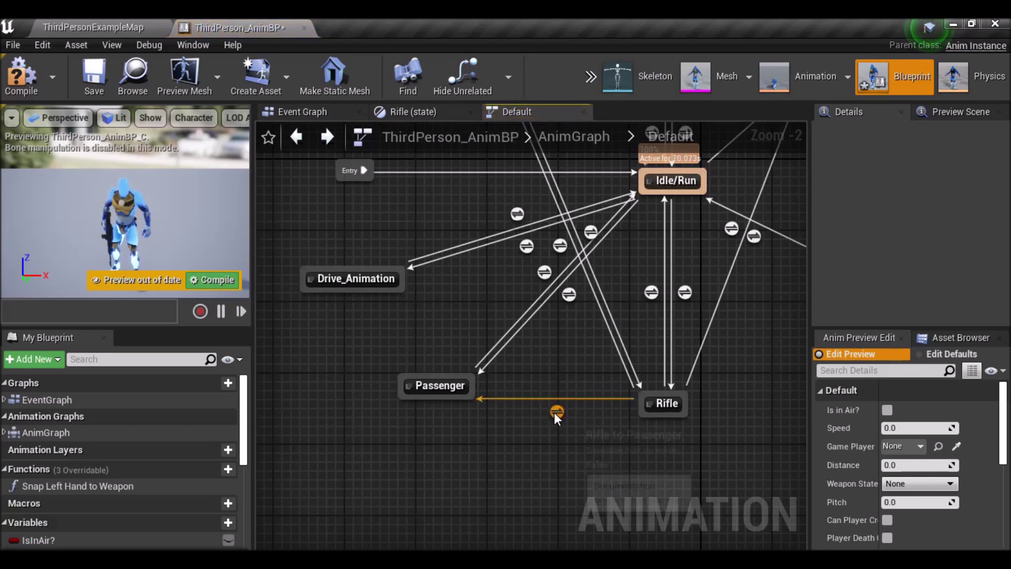
Paste Other Player In Vehicle into the Rifle-to-Passenger rule and compile the blueprint
{"action": "double_click", "coordinate": [557, 411]}
{"action": "key", "text": "ctrl+v"}
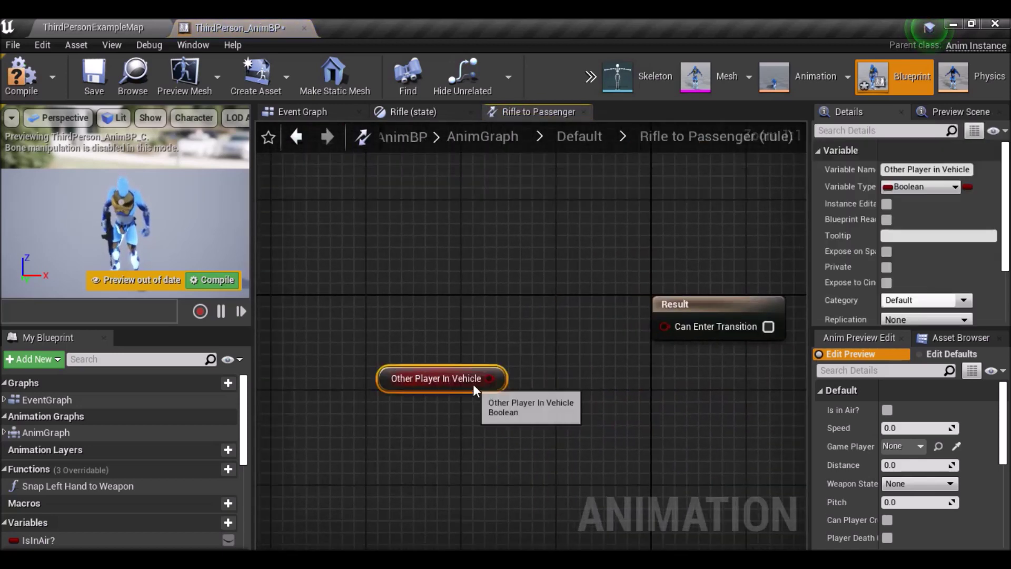
{"action": "left_click", "coordinate": [22, 77]}
{"action": "left_click", "coordinate": [298, 139]}
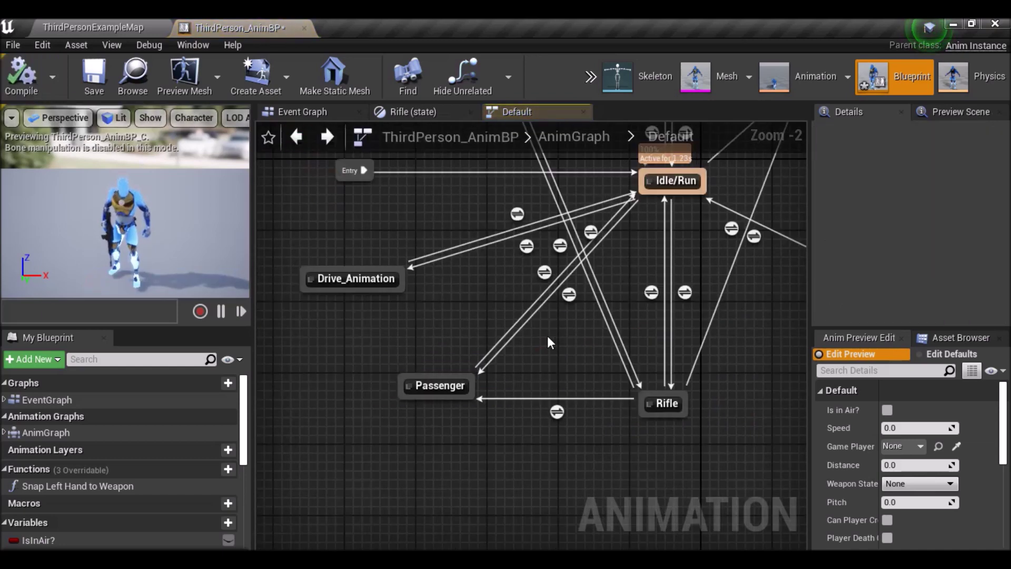
{"action": "mouse_move", "coordinate": [547, 342]}
{"action": "right_mouse_down"}
{"action": "mouse_move", "coordinate": [524, 386]}
{"action": "mouse_move", "coordinate": [575, 390]}
{"action": "right_mouse_up"}
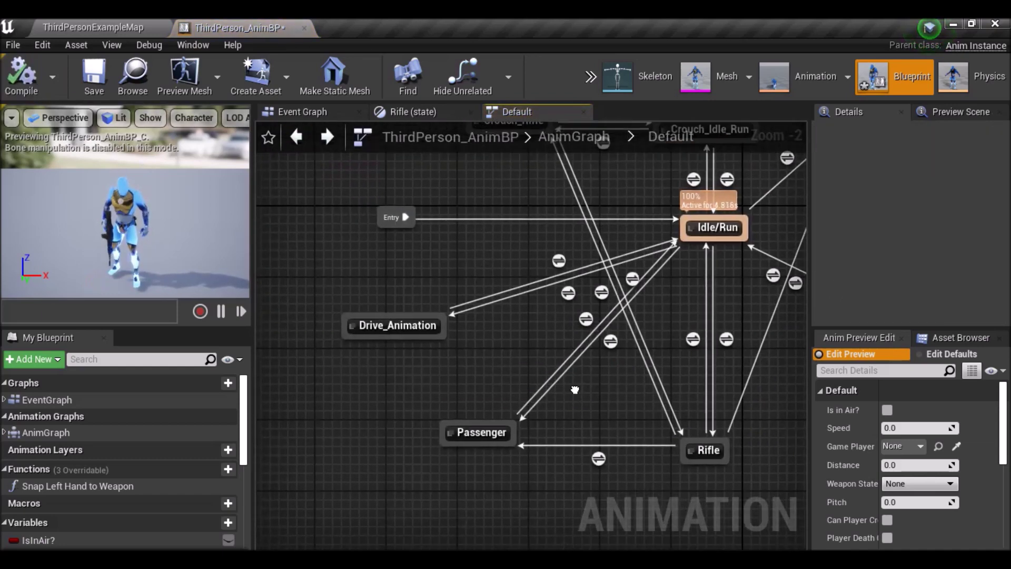
Draw a Rifle-to-Drive_Animation transition and copy Can Drive? from the Idle/Run-to-Drive_Animation rule
{"action": "mouse_move", "coordinate": [682, 447]}
{"action": "left_mouse_down"}
{"action": "mouse_move", "coordinate": [445, 337]}
{"action": "mouse_move", "coordinate": [466, 346]}
{"action": "left_mouse_up"}
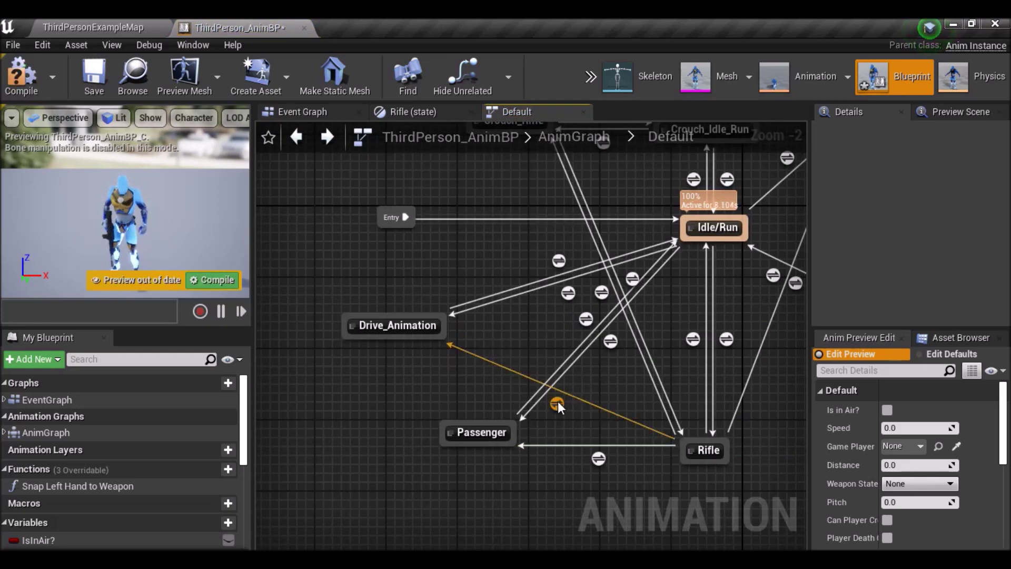
{"action": "double_click", "coordinate": [568, 292]}
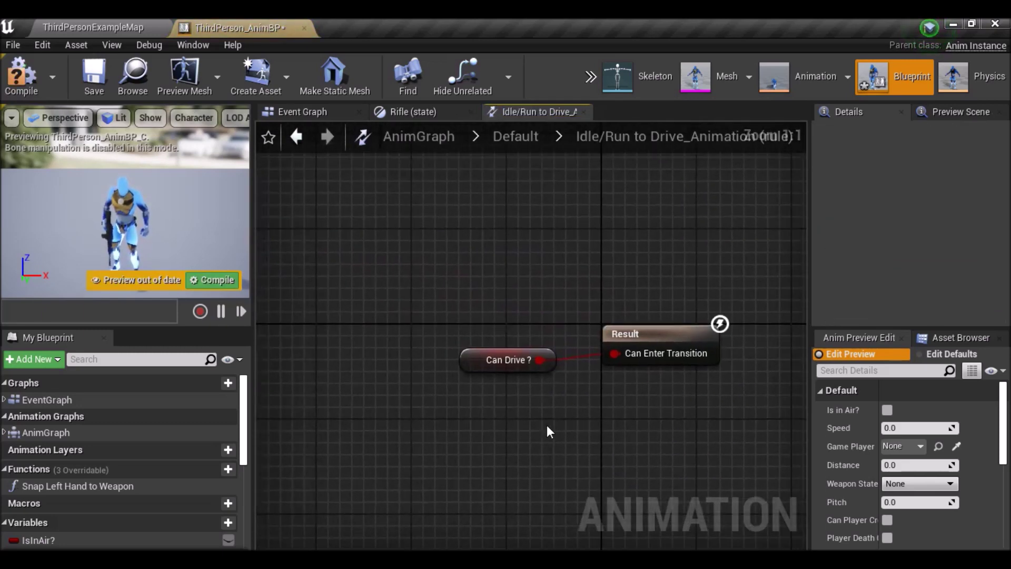
{"action": "left_click", "coordinate": [476, 363]}
{"action": "right_click", "coordinate": [475, 365]}
{"action": "left_click", "coordinate": [522, 130]}
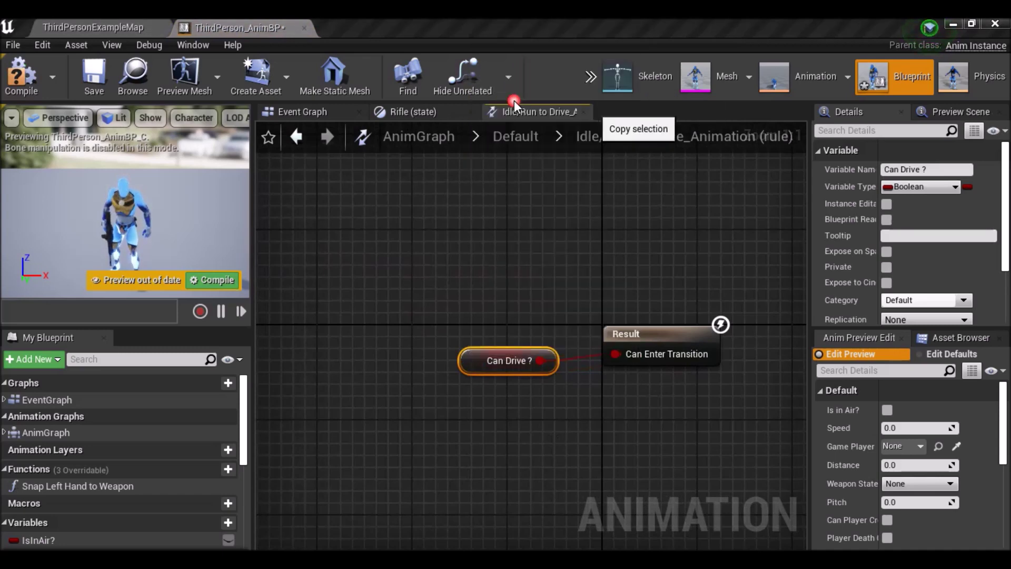
{"action": "left_click", "coordinate": [297, 137]}
Place Can Drive? into the Rifle-to-Drive_Animation rule and start a new play test
{"action": "double_click", "coordinate": [552, 403]}
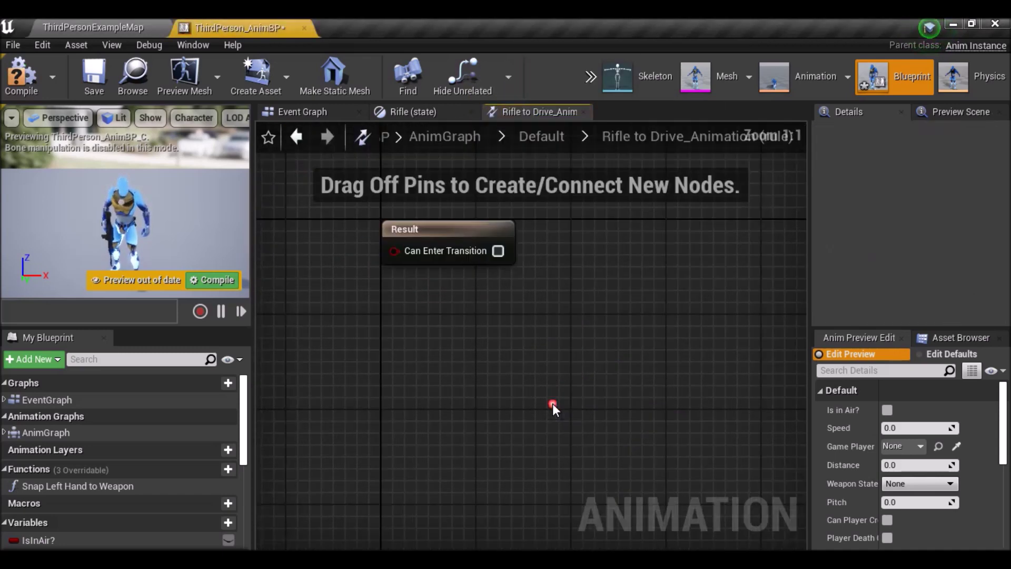
{"action": "left_click", "coordinate": [474, 406]}
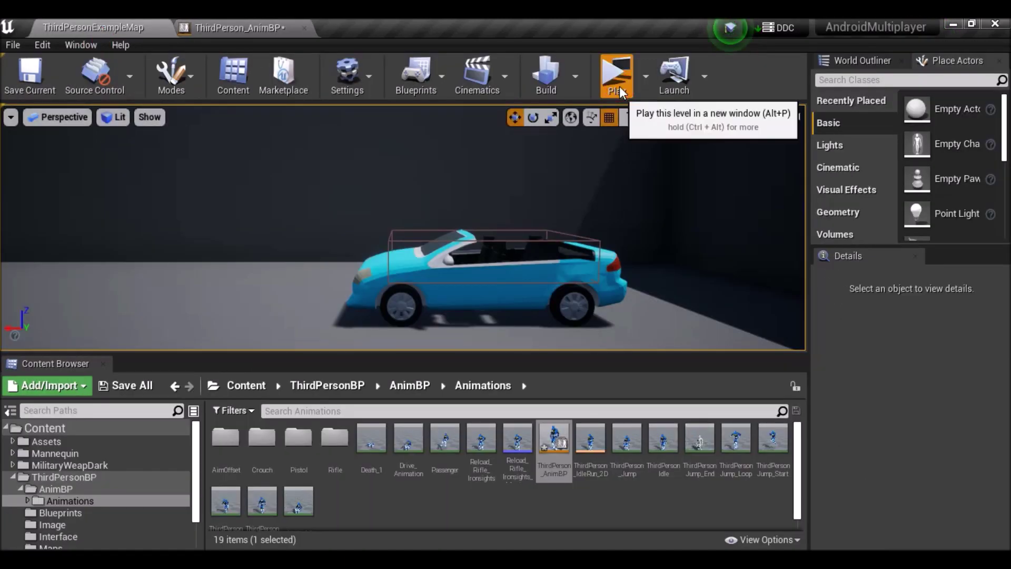
{"action": "left_click", "coordinate": [619, 88]}
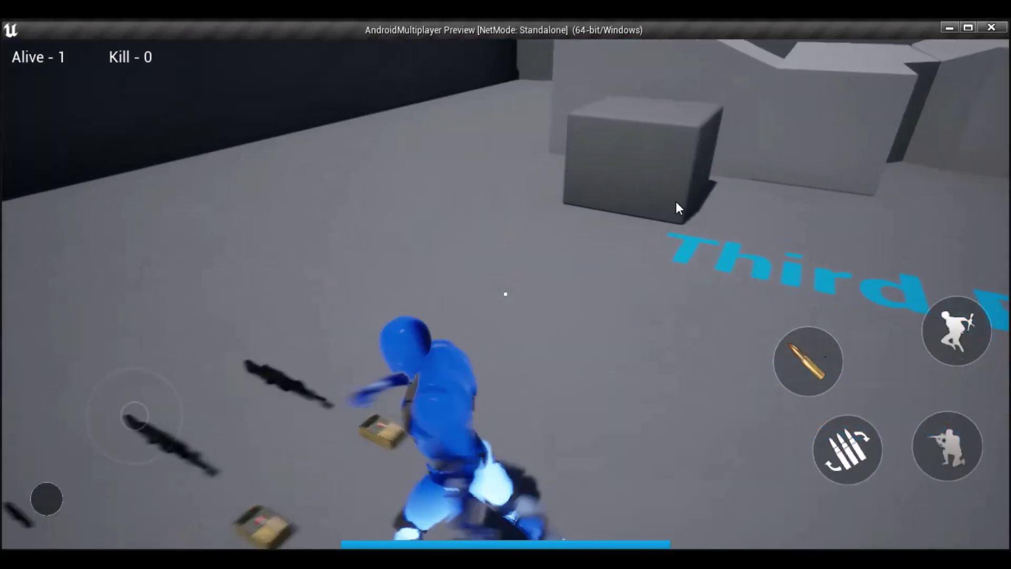
Pick up a rifle, run to the car, drive it, then get out
{"action": "left_click_drag", "start_coordinate": [677, 207], "coordinate": [826, 183]}
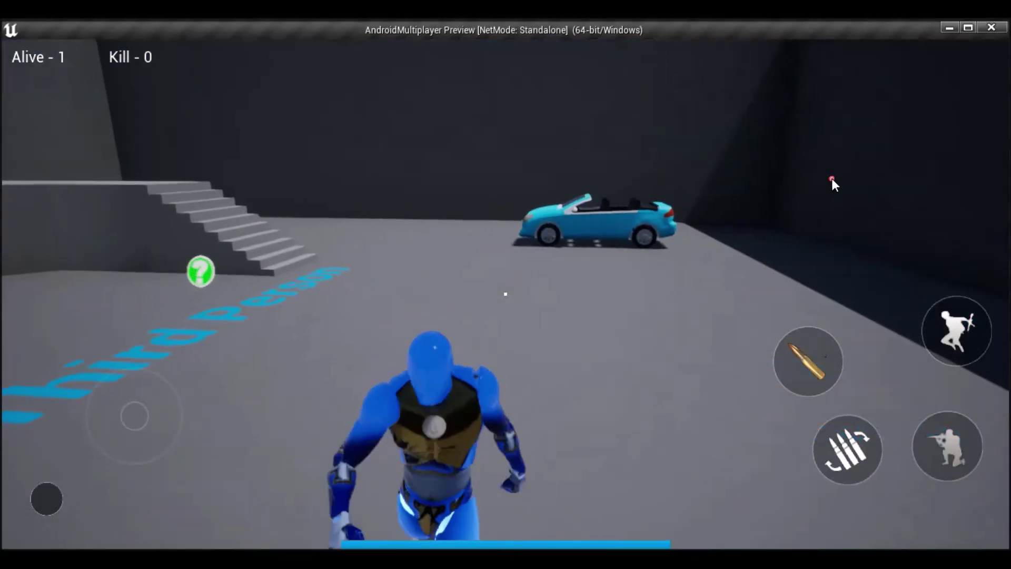
{"action": "left_click", "coordinate": [588, 270]}
{"action": "key", "text": "w"}
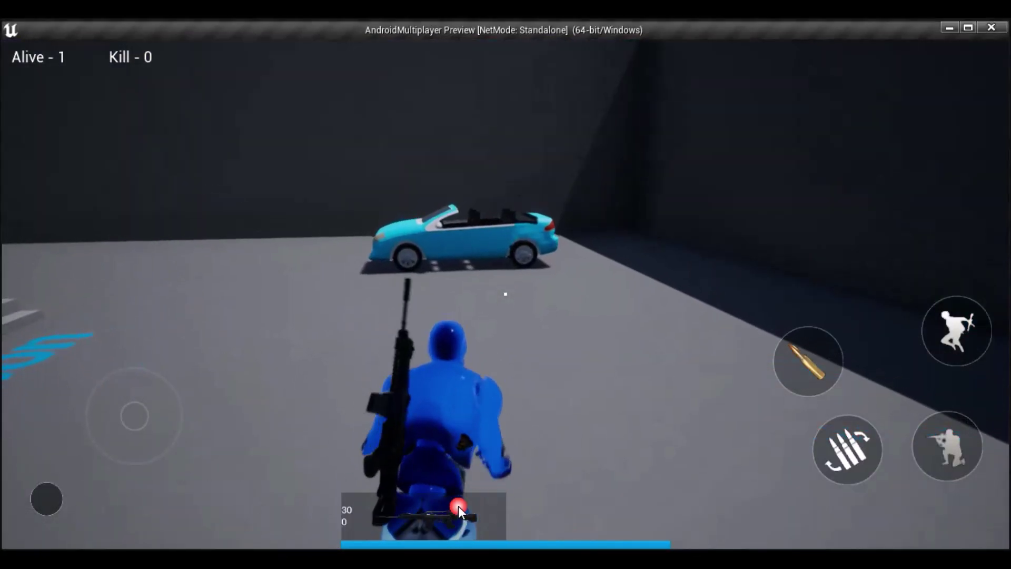
{"action": "key", "text": "w"}
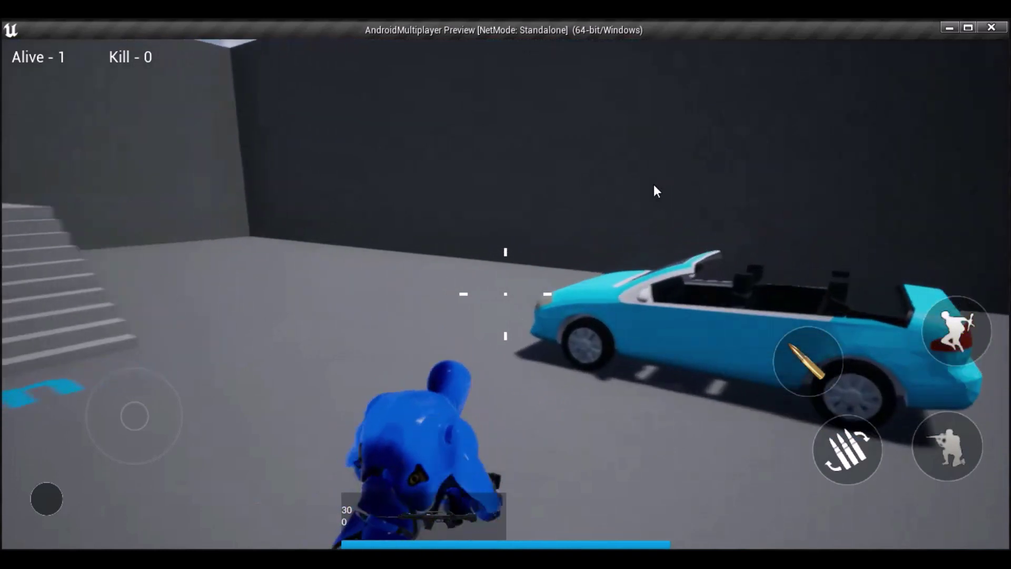
{"action": "left_click", "coordinate": [629, 254]}
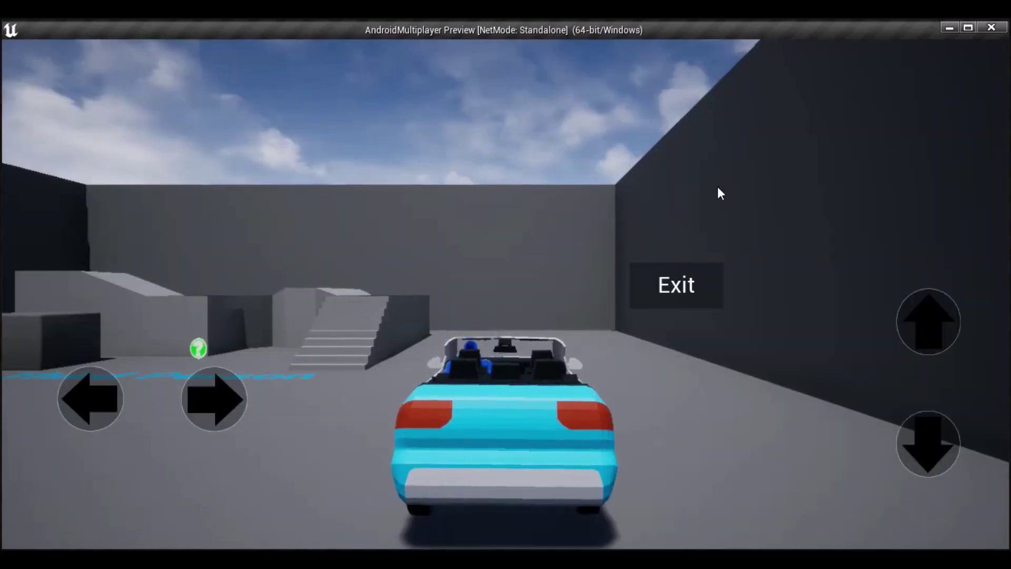
{"action": "left_click_drag", "start_coordinate": [717, 187], "coordinate": [547, 357]}
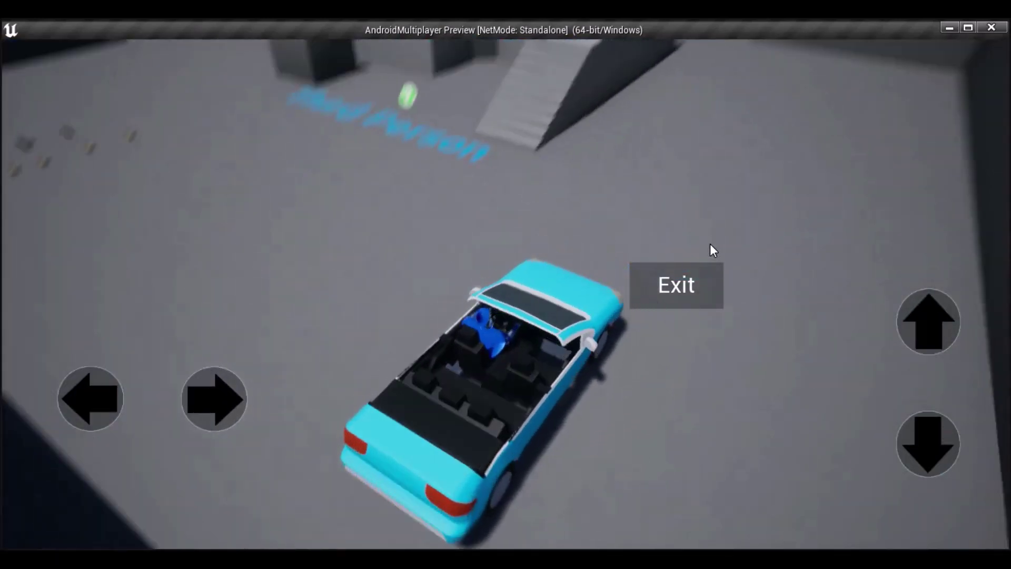
{"action": "left_click", "coordinate": [709, 275]}
Get back into the car as driver, leave it again, and stop play with Esc
{"action": "key", "text": "w"}
{"action": "left_click_drag", "start_coordinate": [473, 168], "coordinate": [712, 210]}
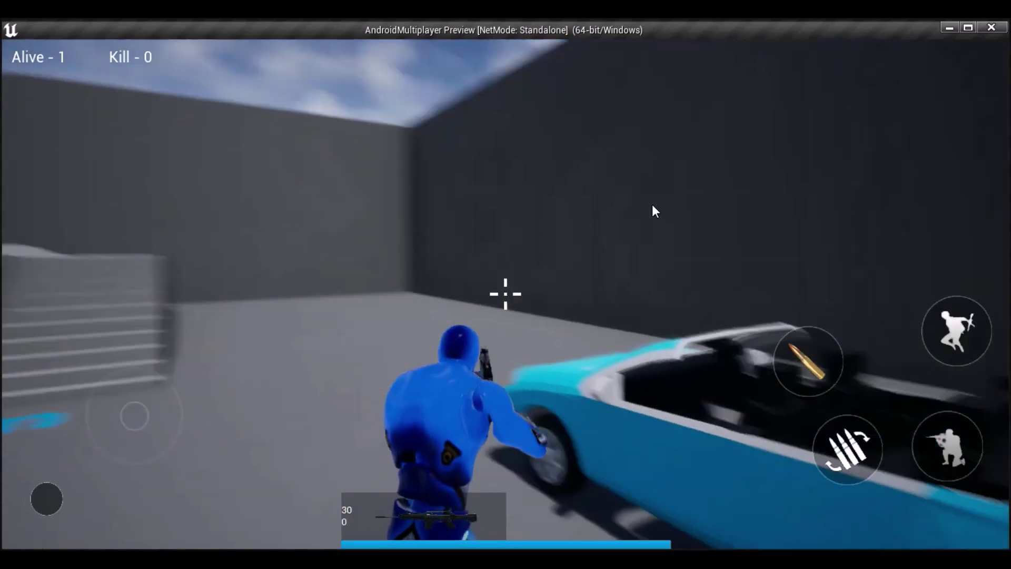
{"action": "left_click", "coordinate": [643, 238]}
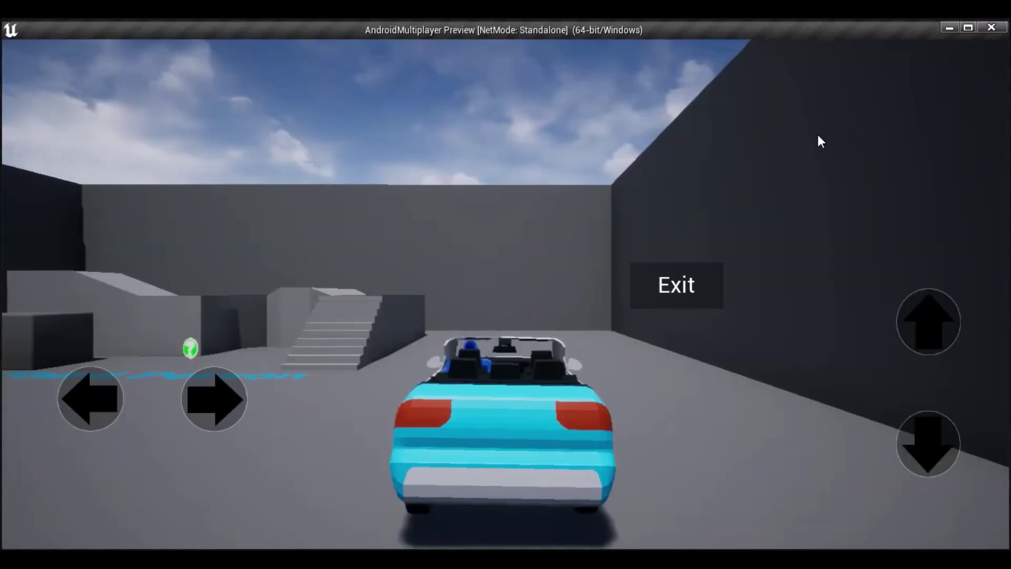
{"action": "left_click_drag", "start_coordinate": [816, 132], "coordinate": [737, 276]}
{"action": "left_click", "coordinate": [696, 287]}
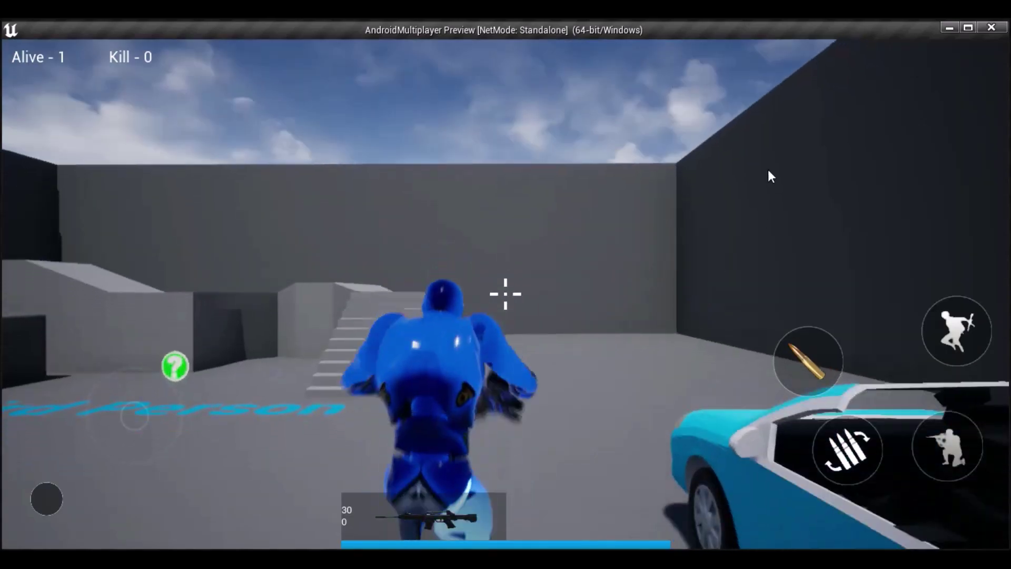
{"action": "key", "text": "Escape"}
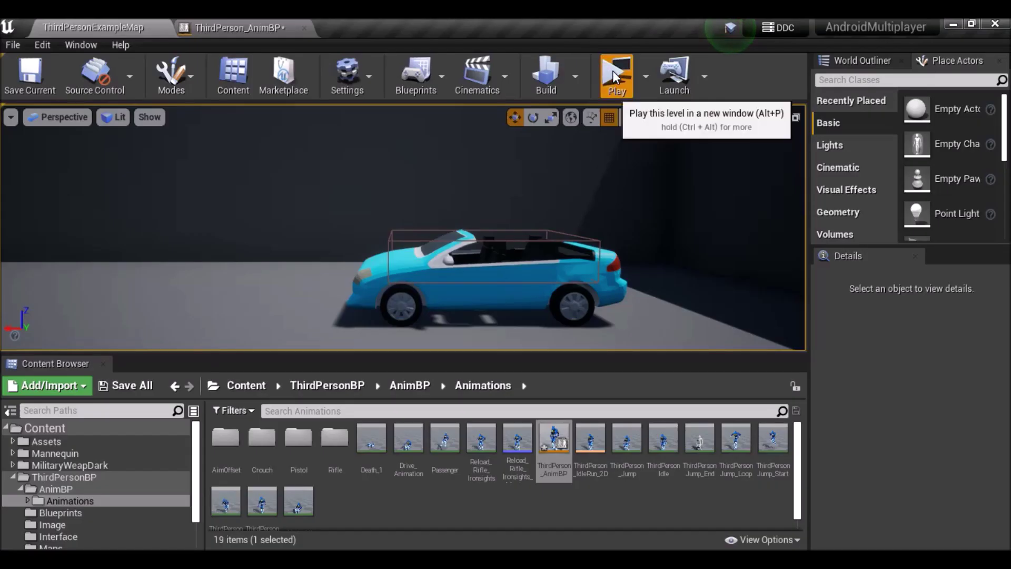
Run a play test getting into, out of, and back into the car, then close the preview
{"action": "left_click", "coordinate": [612, 70]}
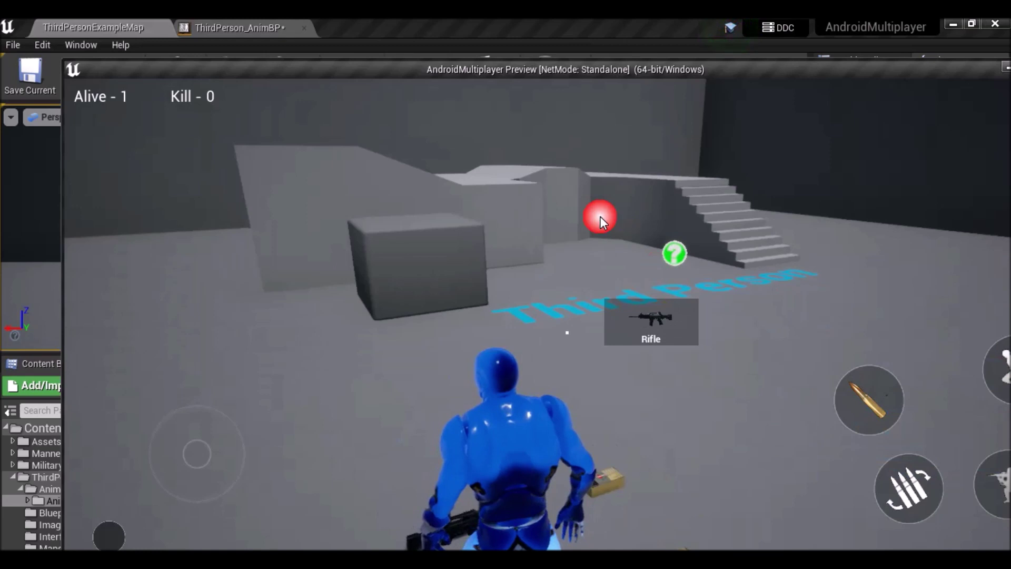
{"action": "left_click_drag", "start_coordinate": [600, 216], "coordinate": [592, 77]}
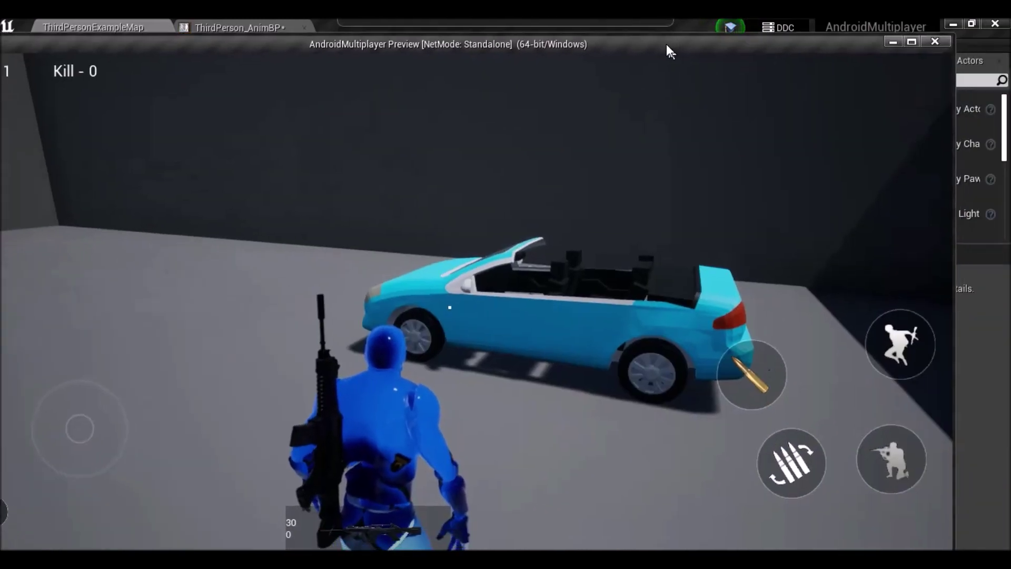
{"action": "left_click_drag", "start_coordinate": [782, 68], "coordinate": [703, 36]}
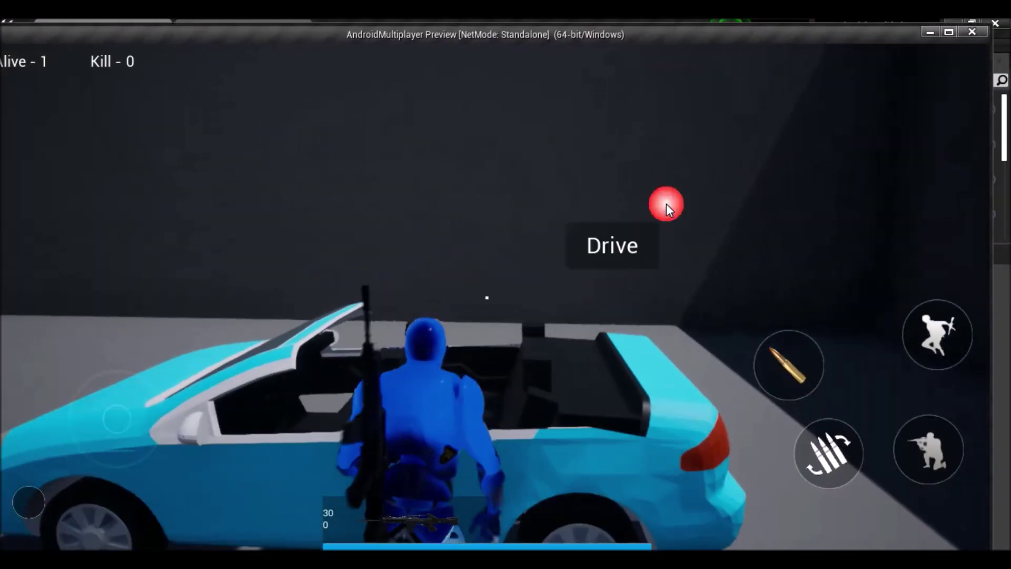
{"action": "left_click", "coordinate": [617, 231]}
{"action": "left_click", "coordinate": [649, 289]}
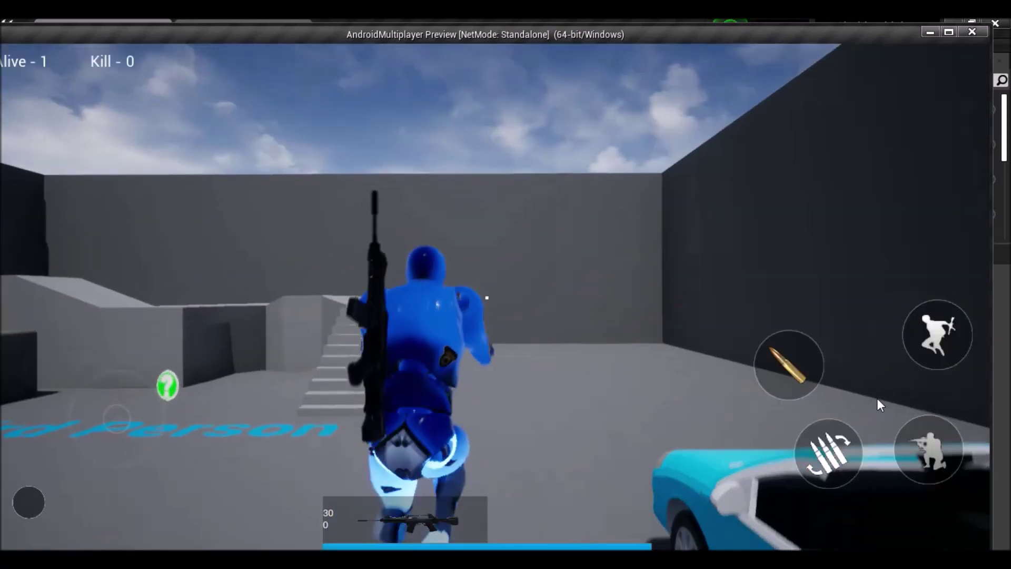
{"action": "mouse_move", "coordinate": [590, 190]}
{"action": "left_mouse_down"}
{"action": "mouse_move", "coordinate": [708, 209]}
{"action": "mouse_move", "coordinate": [700, 237]}
{"action": "left_mouse_up"}
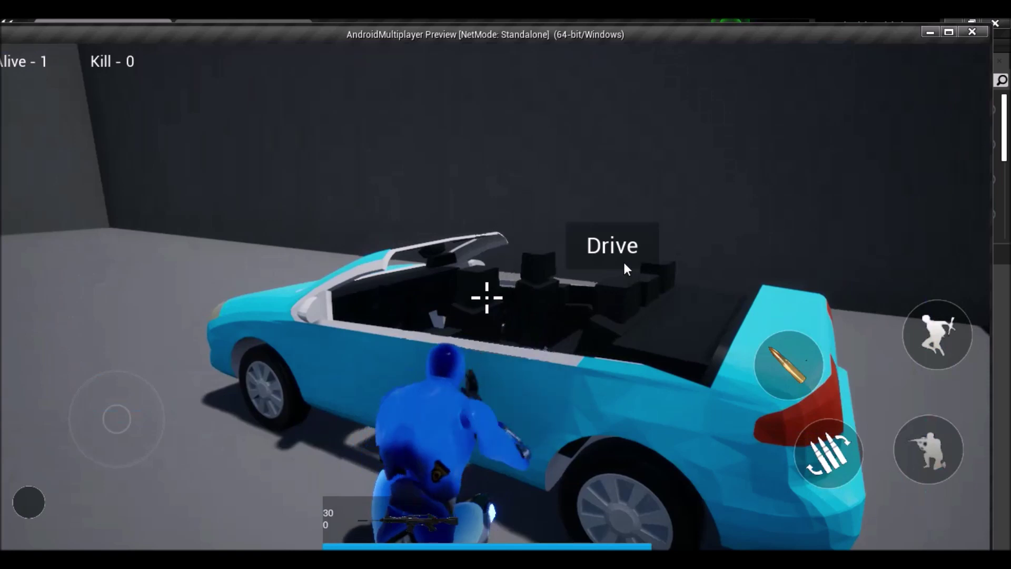
{"action": "left_click", "coordinate": [623, 247]}
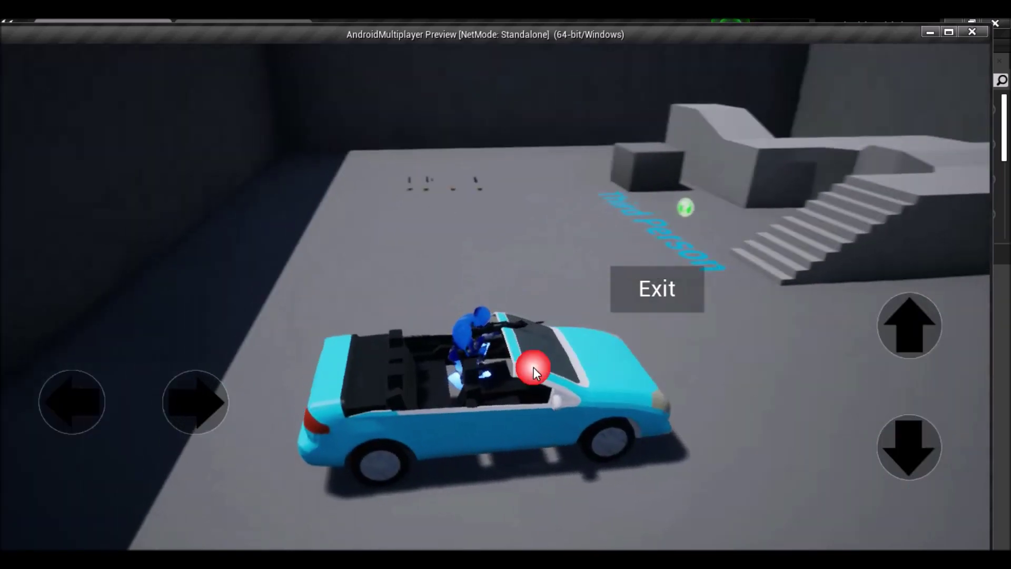
{"action": "left_click", "coordinate": [968, 34]}
In ThirdPerson_AnimBP, draw a transition from Crouch_Rifle to Drive_Animation
{"action": "left_click", "coordinate": [285, 26]}
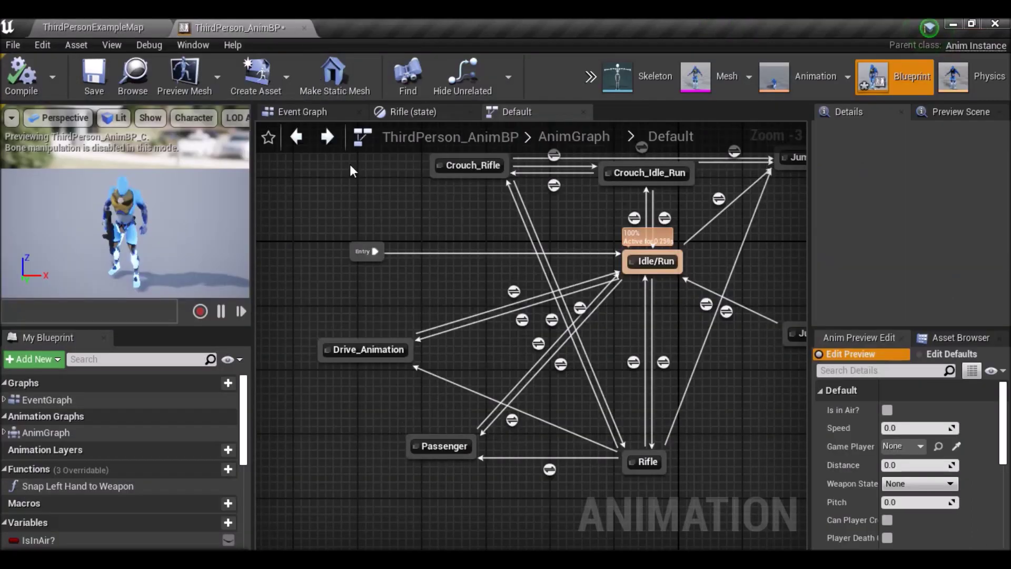
{"action": "left_click_drag", "start_coordinate": [453, 174], "coordinate": [372, 343]}
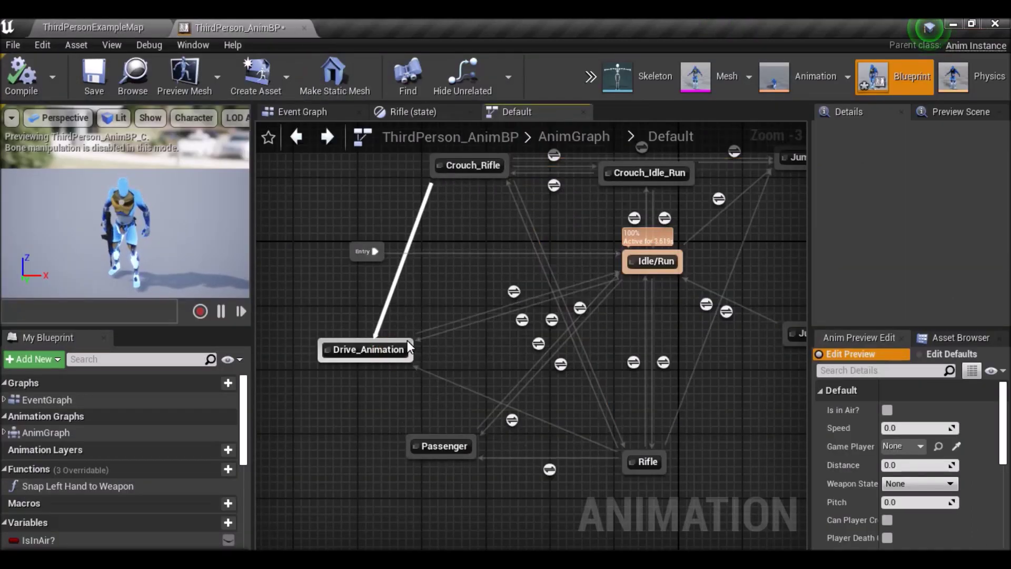
{"action": "right_click_drag", "start_coordinate": [512, 382], "coordinate": [538, 371]}
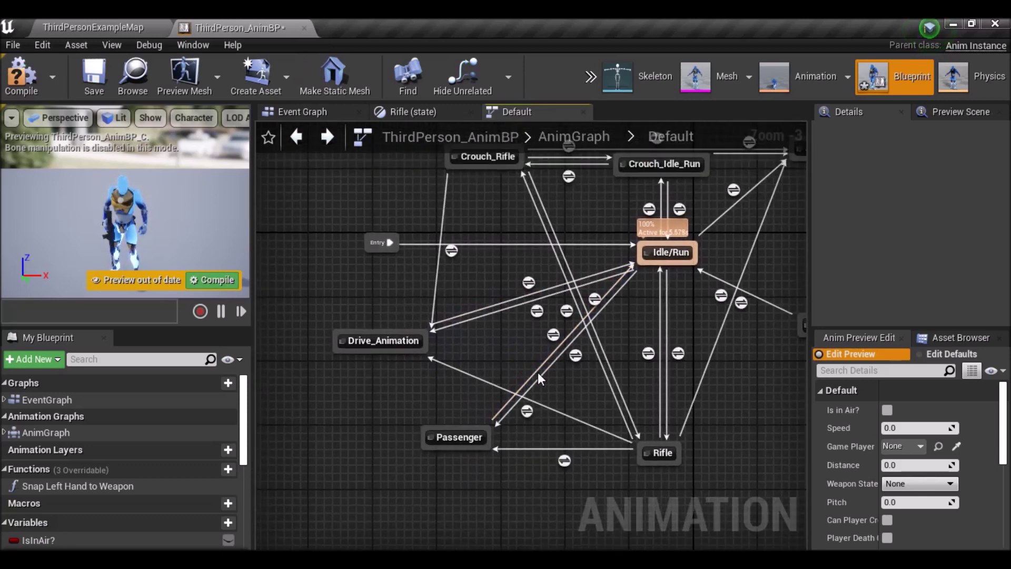
Copy Can Drive ? from the Idle/Run-to-Drive_Animation rule into the Crouch_Rifle-to-Drive_Animation rule
{"action": "double_click", "coordinate": [538, 310]}
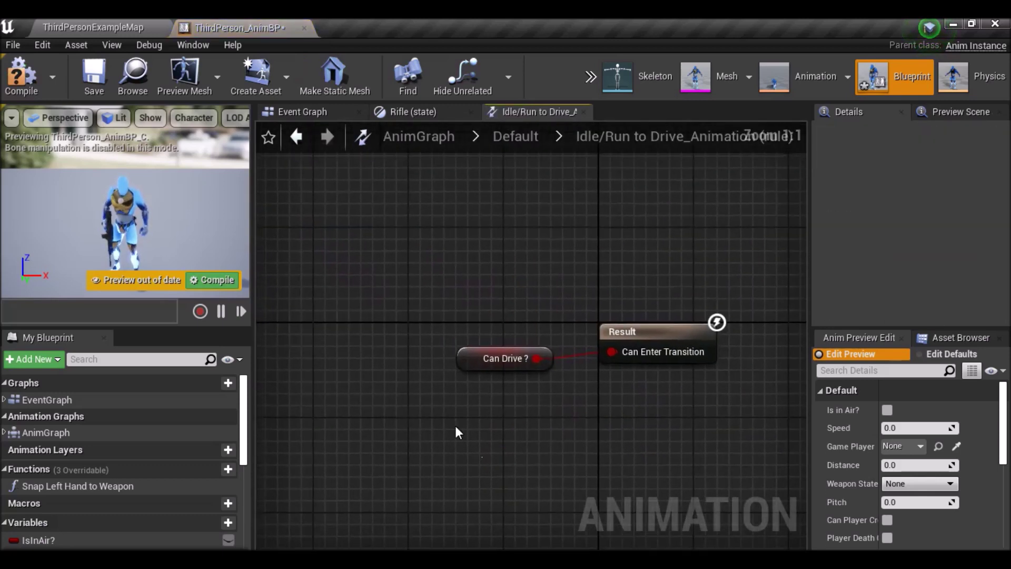
{"action": "right_click", "coordinate": [488, 363]}
{"action": "left_click", "coordinate": [531, 93]}
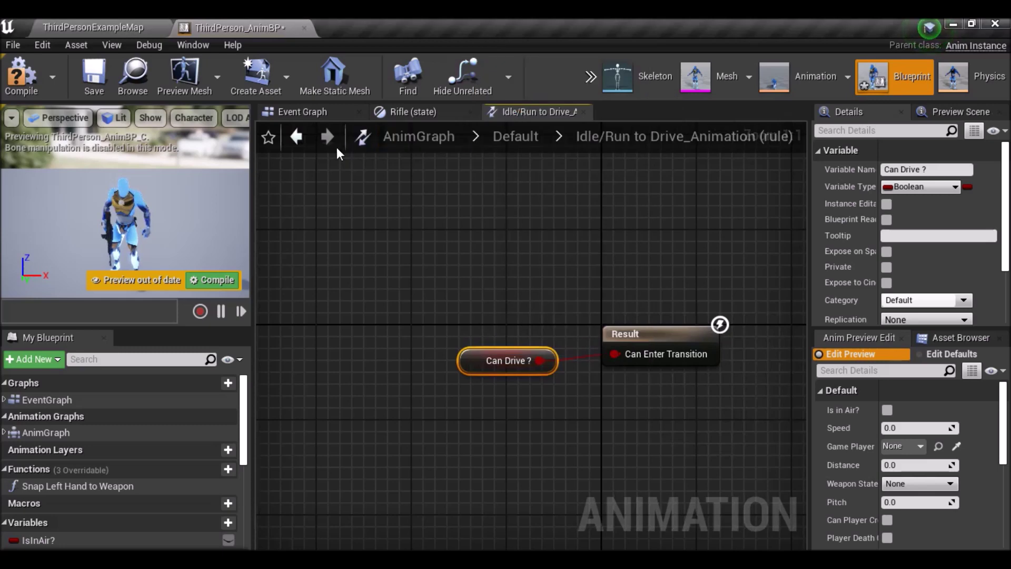
{"action": "left_click", "coordinate": [296, 138]}
{"action": "double_click", "coordinate": [453, 251]}
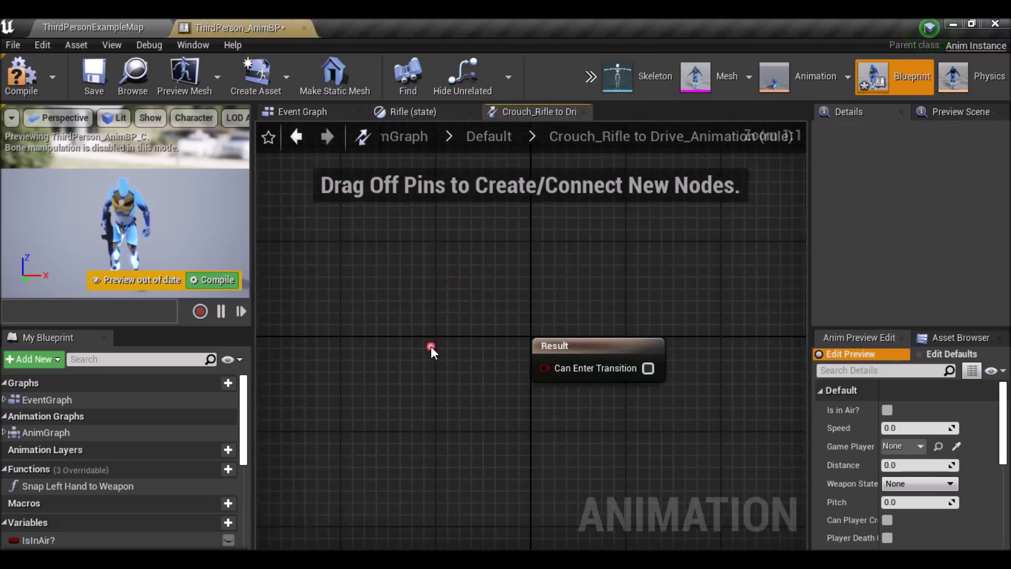
{"action": "key", "text": "ctrl+v"}
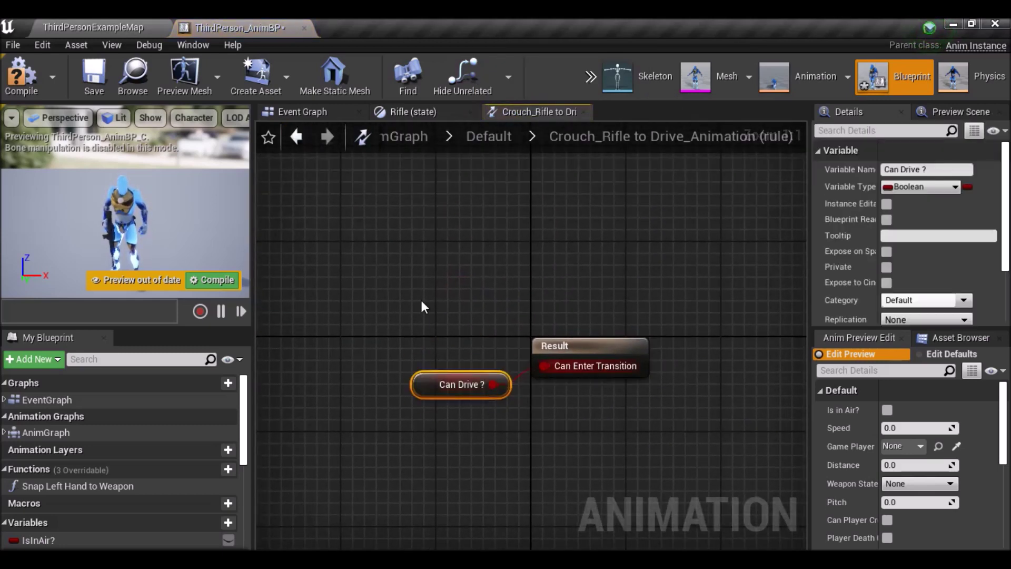
{"action": "left_click", "coordinate": [296, 137]}
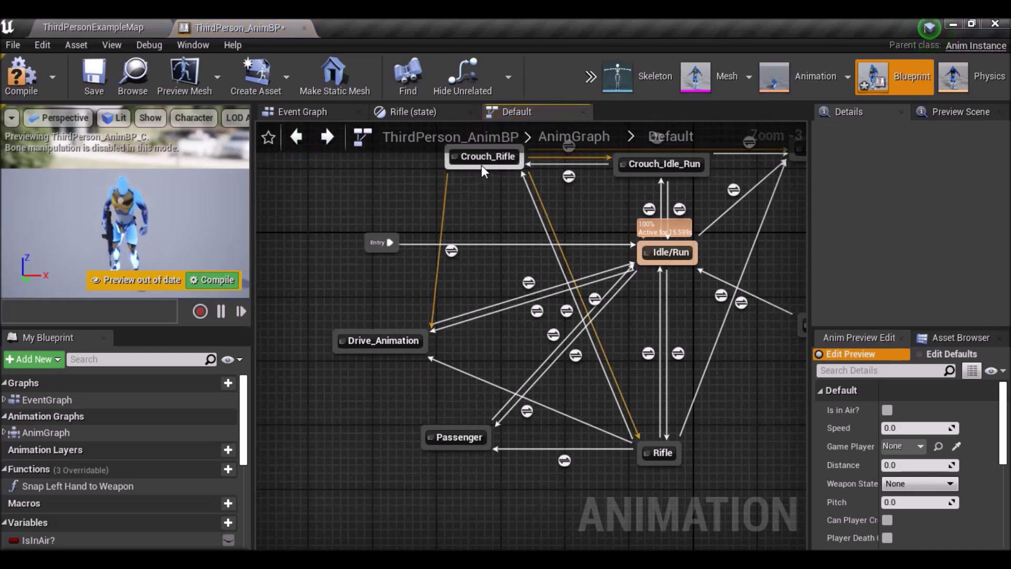
Draw a Crouch_Rifle-to-Passenger transition and paste Other Player in Vehicle from the Rifle-to-Passenger rule into it
{"action": "left_click_drag", "start_coordinate": [481, 166], "coordinate": [456, 429]}
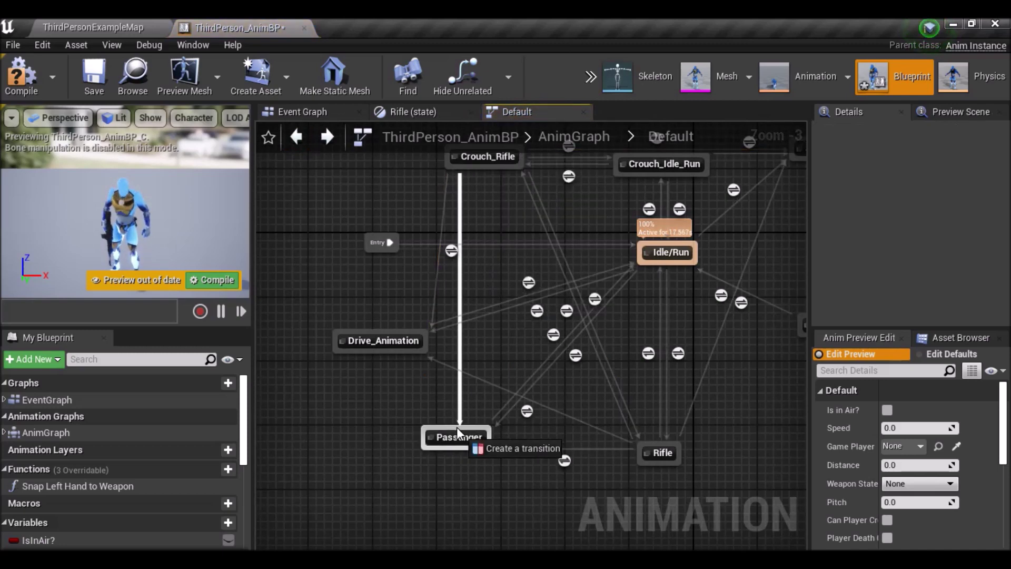
{"action": "left_click_drag", "start_coordinate": [457, 430], "coordinate": [473, 428]}
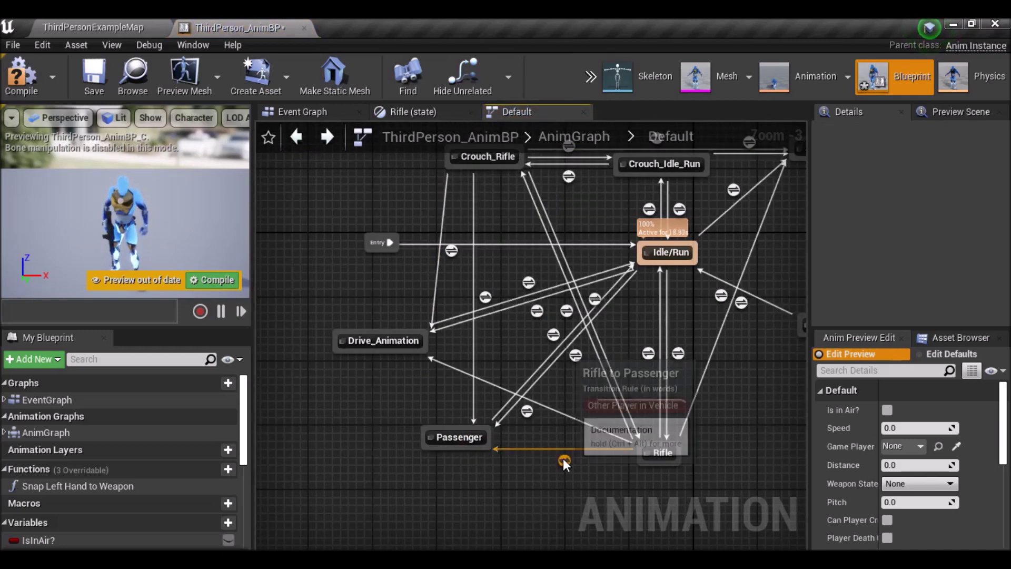
{"action": "double_click", "coordinate": [564, 460]}
{"action": "right_click", "coordinate": [408, 394]}
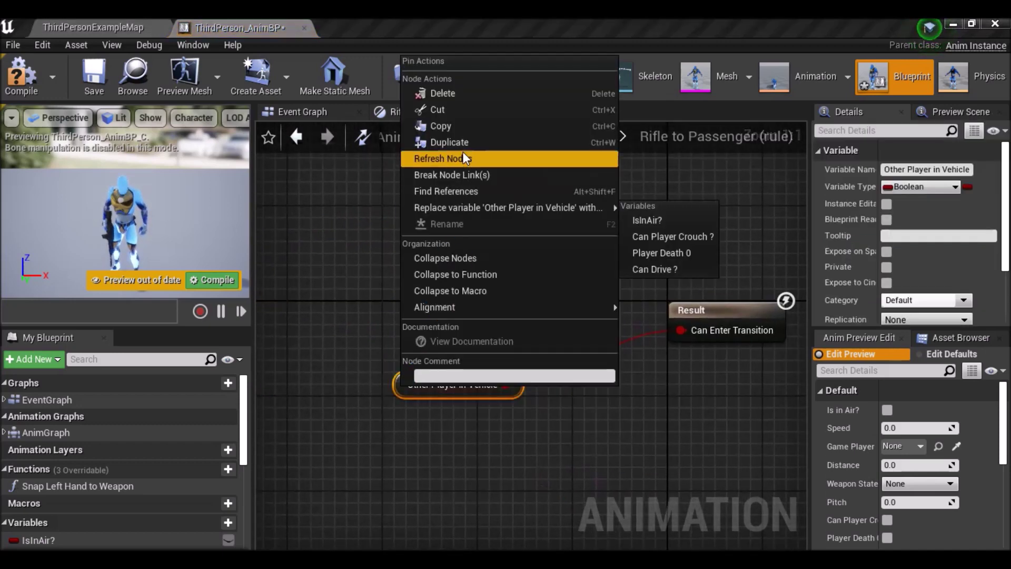
{"action": "left_click", "coordinate": [450, 131]}
{"action": "left_click", "coordinate": [296, 137]}
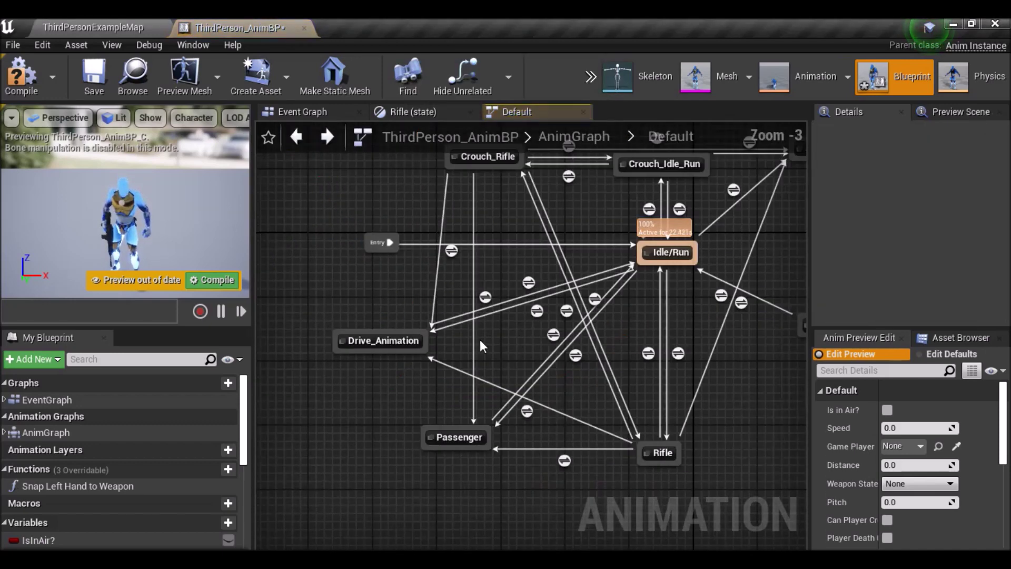
{"action": "double_click", "coordinate": [484, 298]}
{"action": "key", "text": "ctrl+v"}
Wire Other Player in Vehicle into the rule result, start a play test, and pick up and equip the rifle
{"action": "left_click_drag", "start_coordinate": [593, 394], "coordinate": [588, 403]}
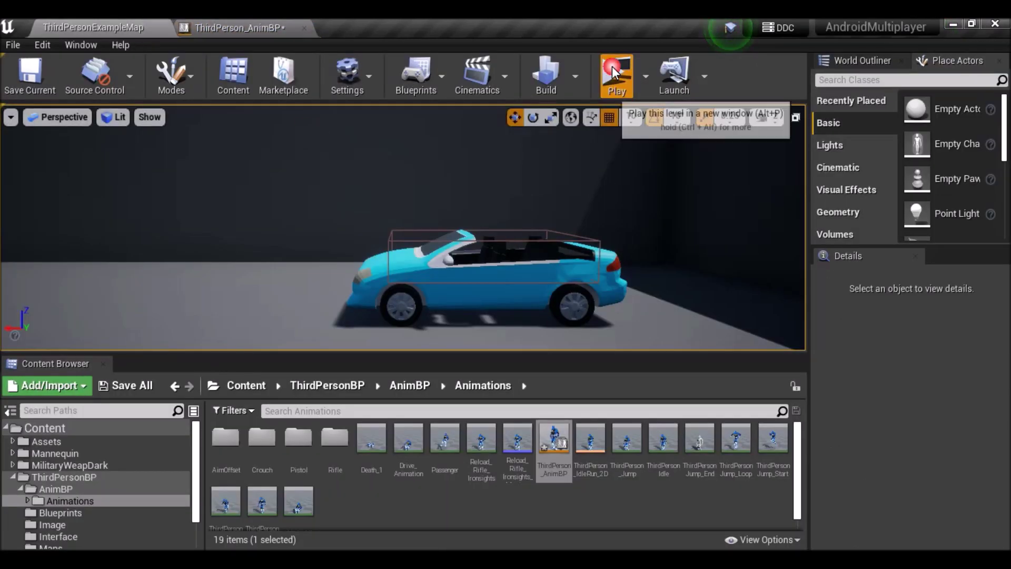
{"action": "left_click", "coordinate": [616, 79]}
{"action": "key", "text": "s"}
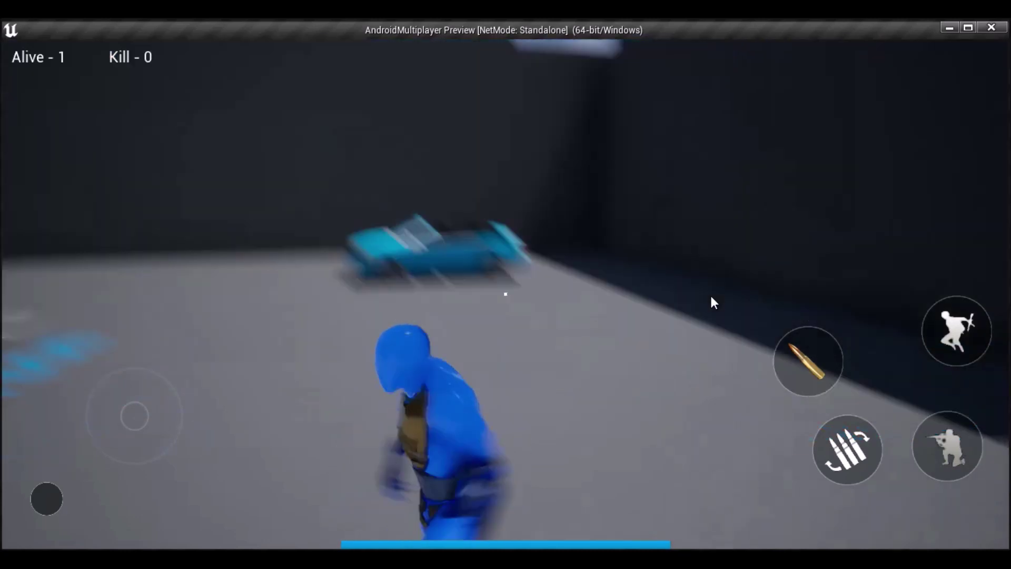
{"action": "key", "text": "w"}
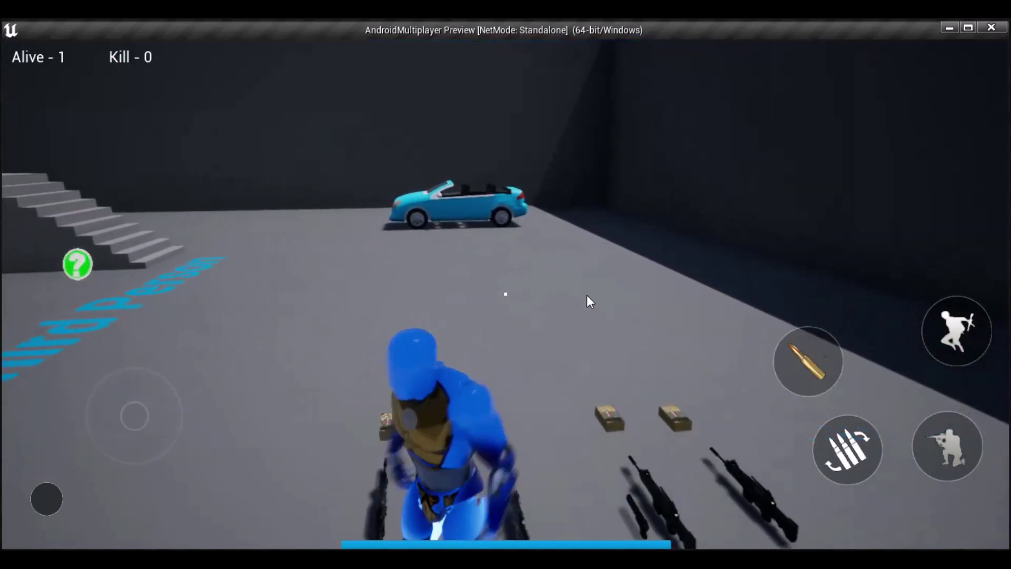
{"action": "left_click", "coordinate": [567, 269]}
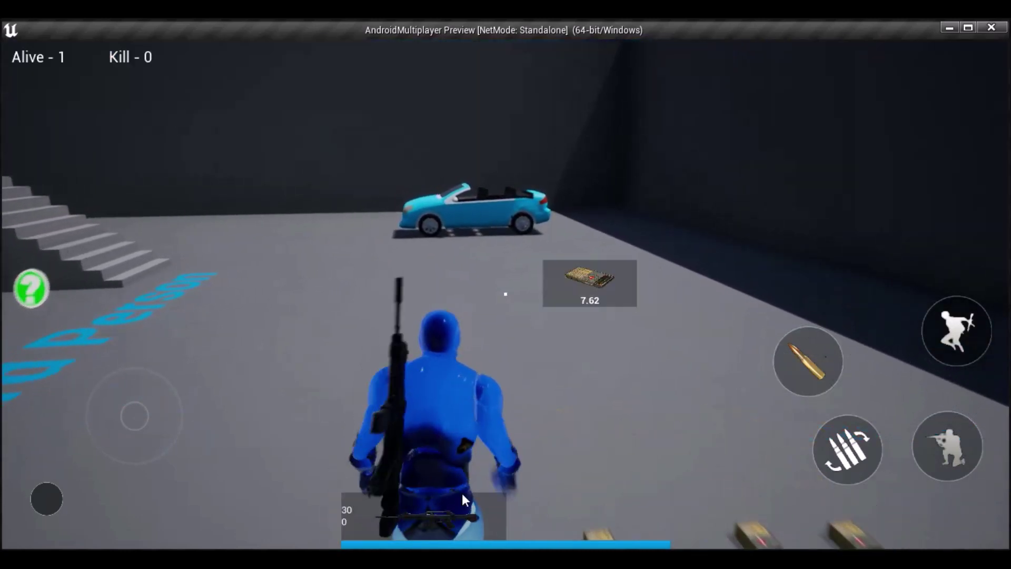
{"action": "left_click", "coordinate": [508, 501]}
{"action": "key", "text": "w"}
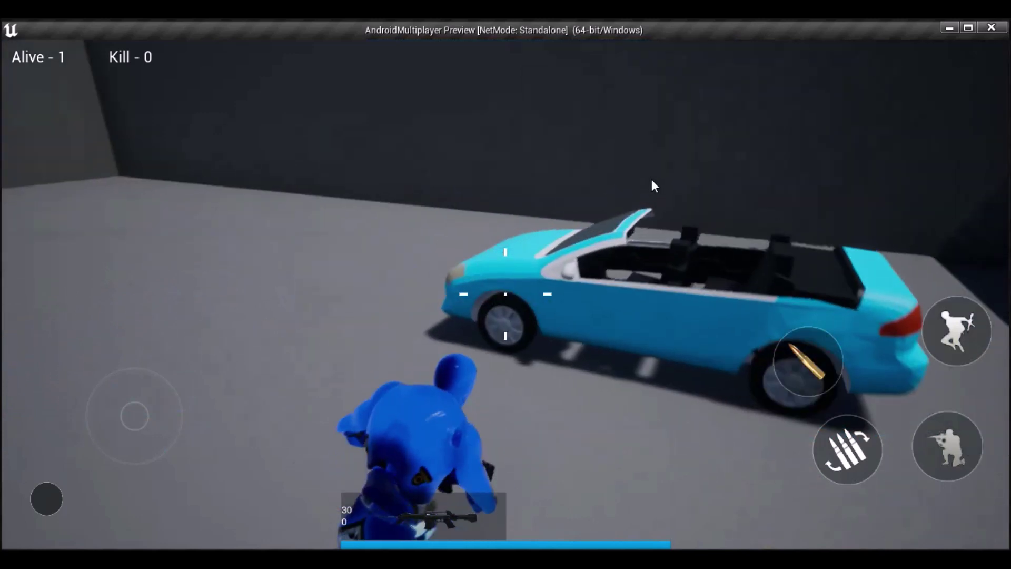
Drive the car toward the stairs, then get out beside it
{"action": "left_click", "coordinate": [636, 241]}
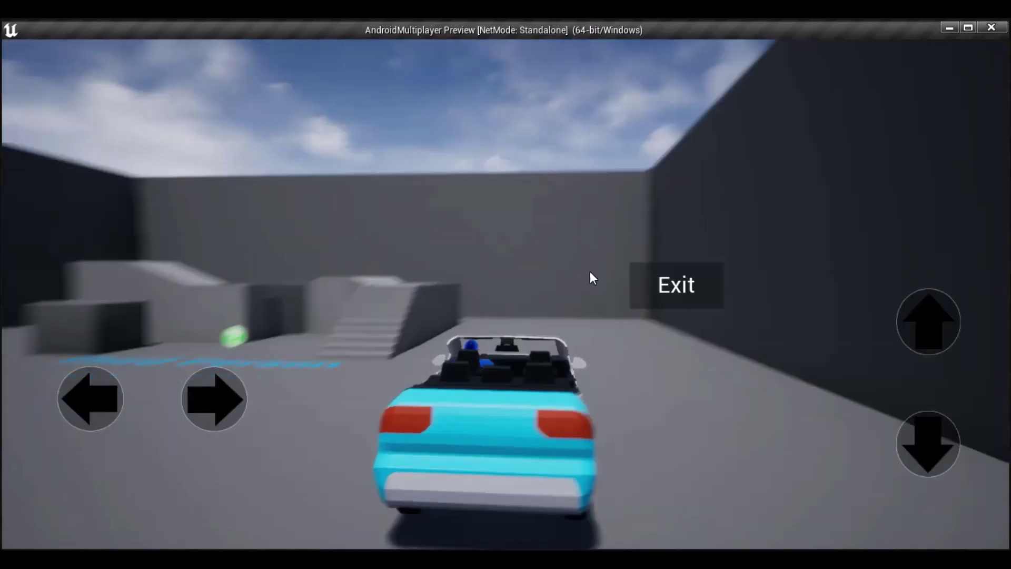
{"action": "left_click_drag", "start_coordinate": [592, 276], "coordinate": [797, 260]}
{"action": "left_click_drag", "start_coordinate": [930, 316], "coordinate": [727, 300]}
{"action": "left_click", "coordinate": [675, 305]}
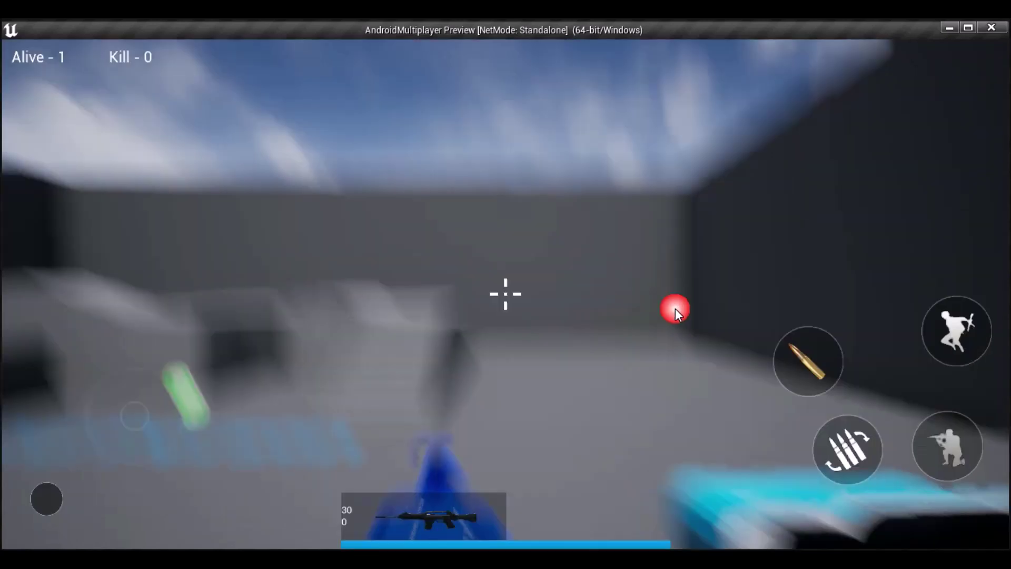
{"action": "left_click_drag", "start_coordinate": [814, 276], "coordinate": [961, 450]}
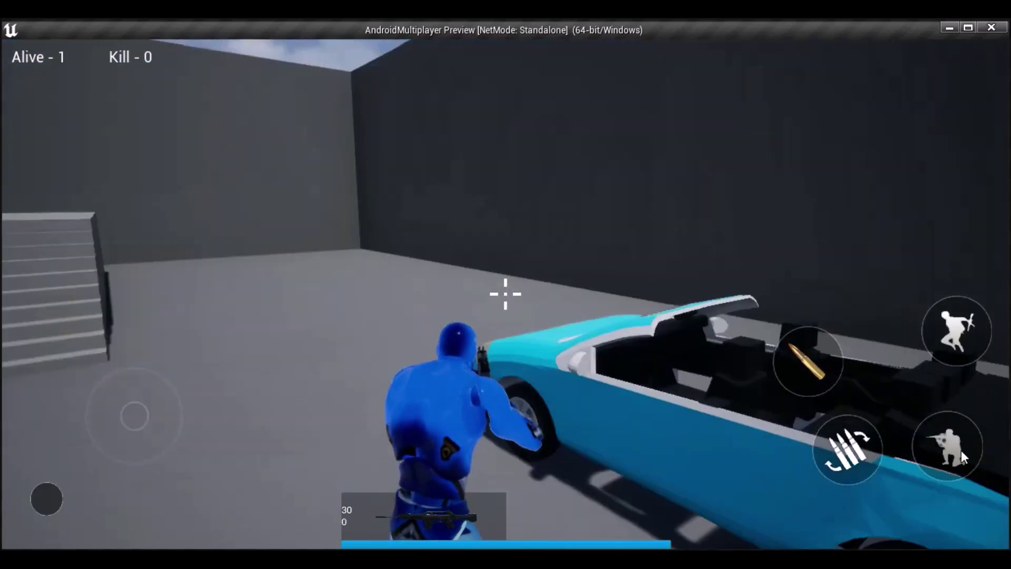
Get into the car again, get back out, then close the standalone preview
{"action": "left_click_drag", "start_coordinate": [810, 181], "coordinate": [664, 258]}
{"action": "left_click", "coordinate": [665, 260]}
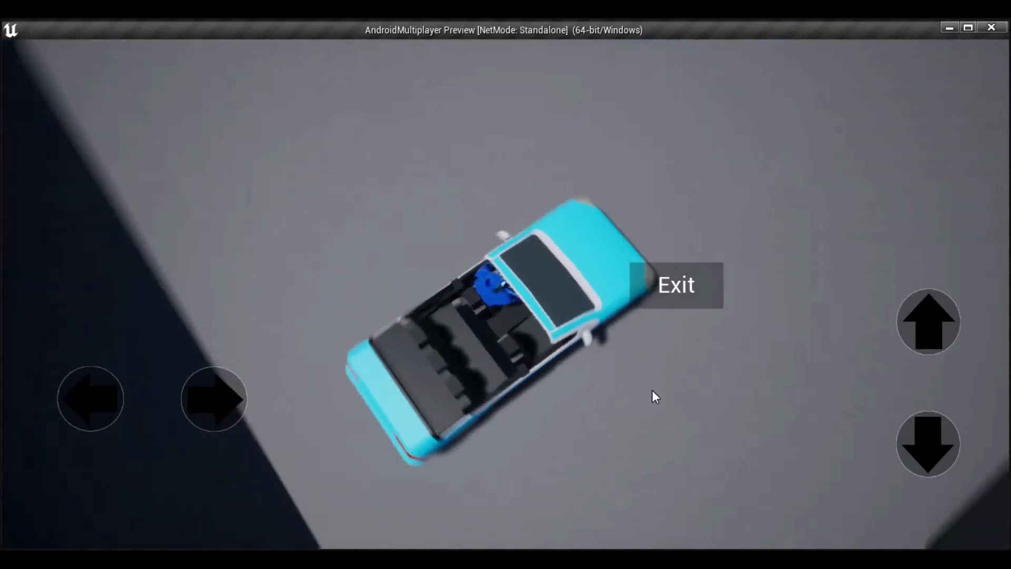
{"action": "left_click_drag", "start_coordinate": [727, 300], "coordinate": [589, 183]}
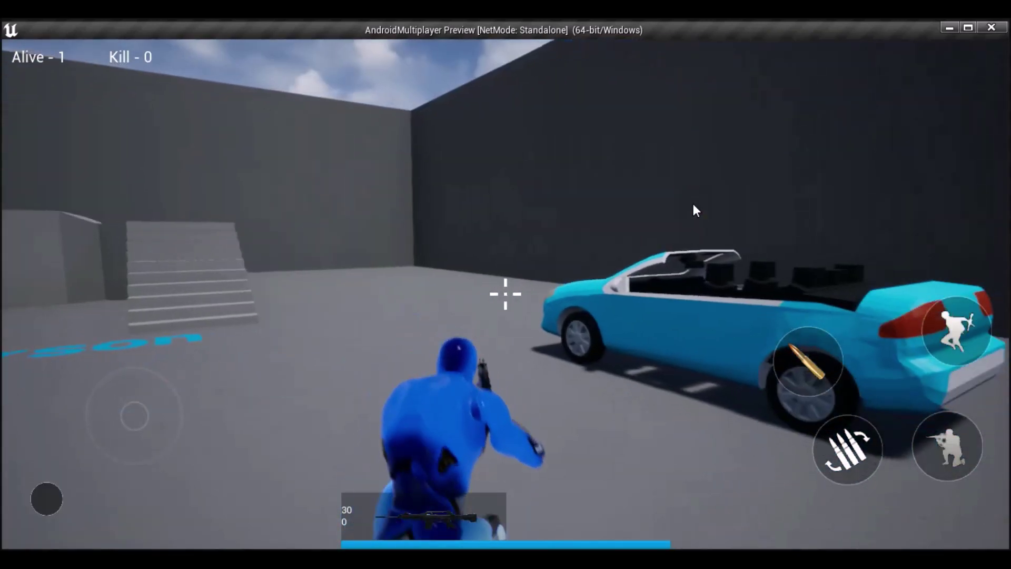
{"action": "left_click_drag", "start_coordinate": [693, 203], "coordinate": [647, 224]}
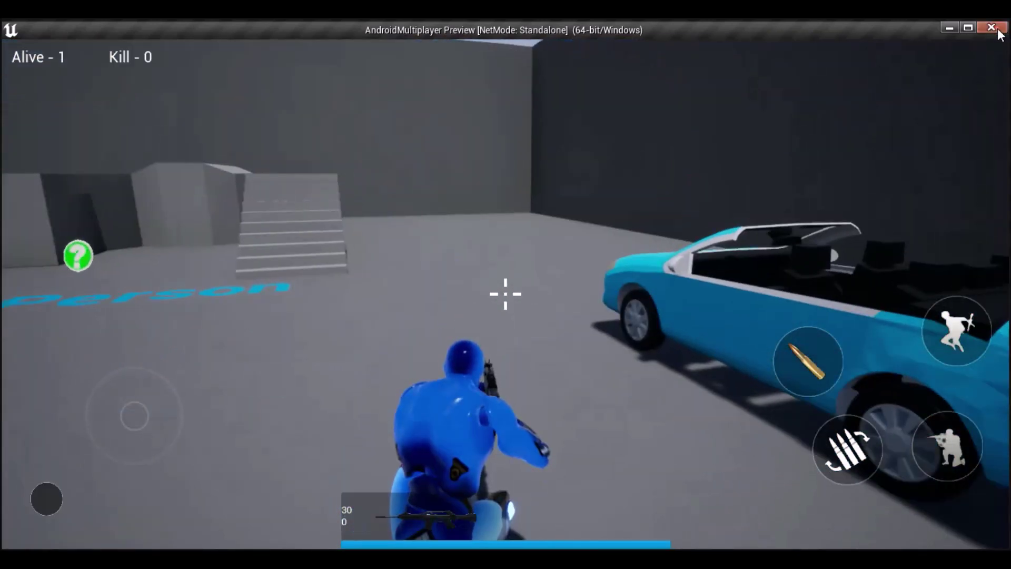
{"action": "left_click", "coordinate": [997, 30]}
Set Number of Players to 3 and Net Mode to Play As Listen Server, then launch play
{"action": "left_click", "coordinate": [646, 79]}
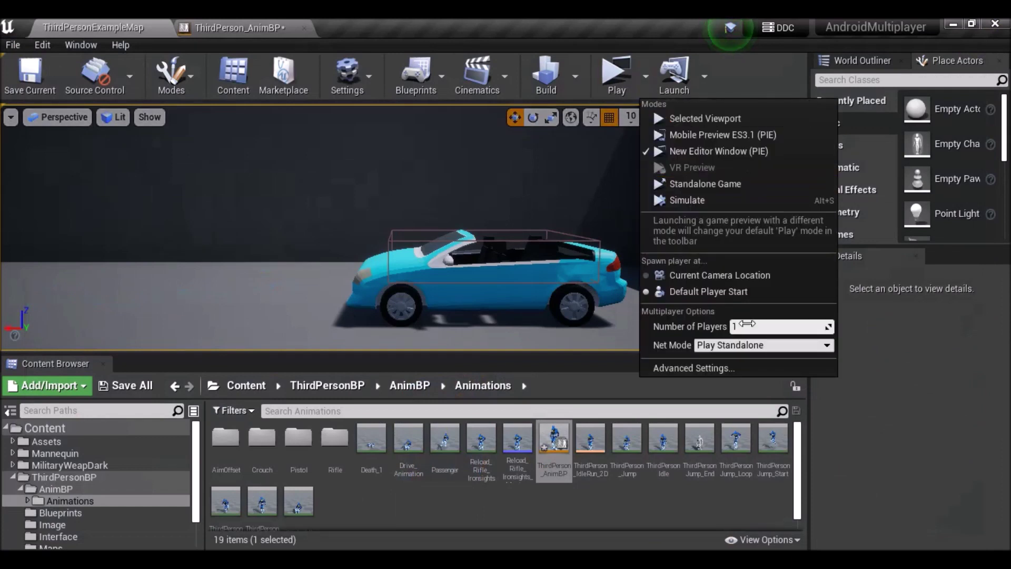
{"action": "left_click_drag", "start_coordinate": [747, 323], "coordinate": [763, 323]}
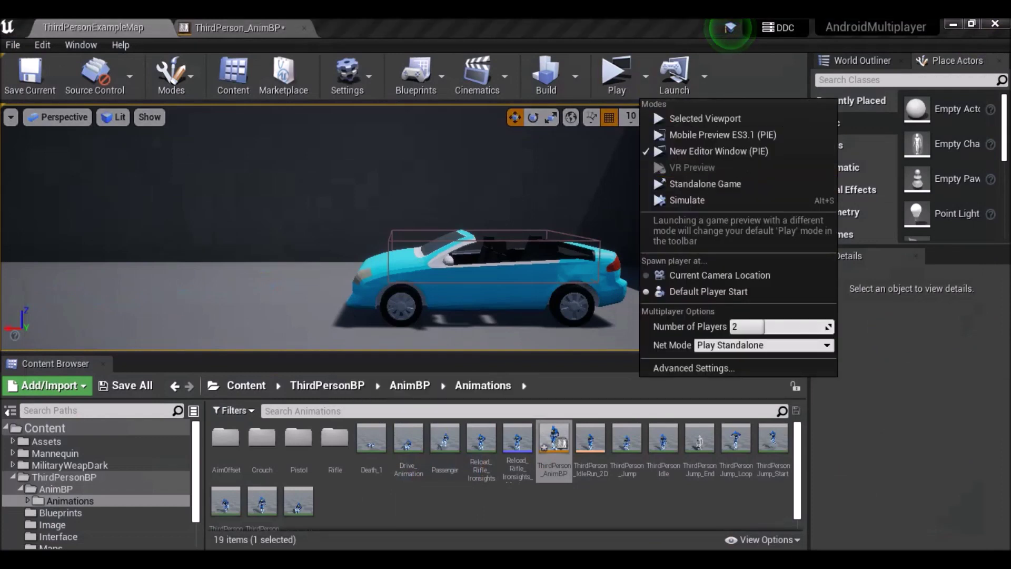
{"action": "left_click", "coordinate": [738, 345]}
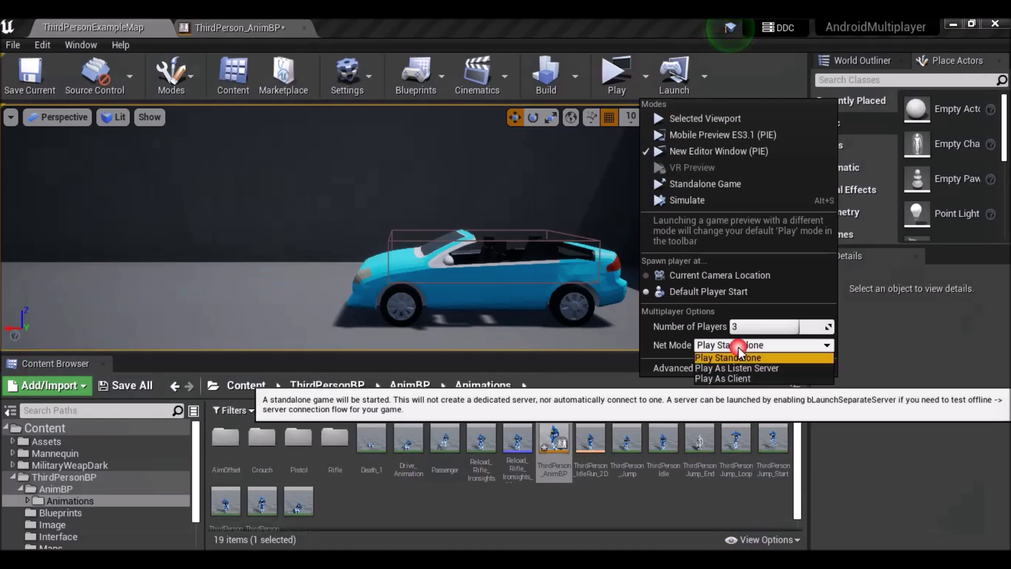
{"action": "left_click", "coordinate": [744, 366]}
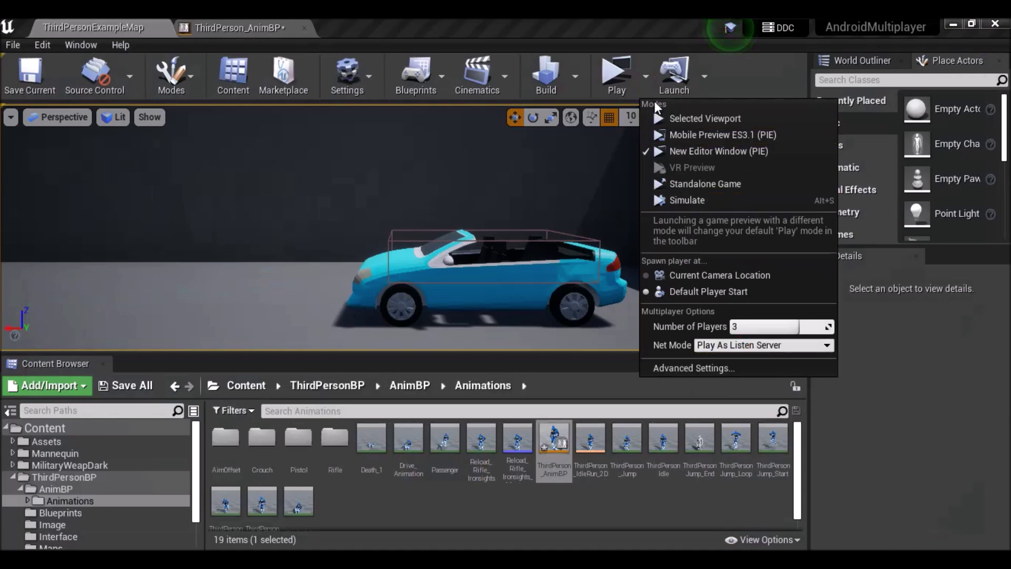
{"action": "left_click", "coordinate": [611, 79]}
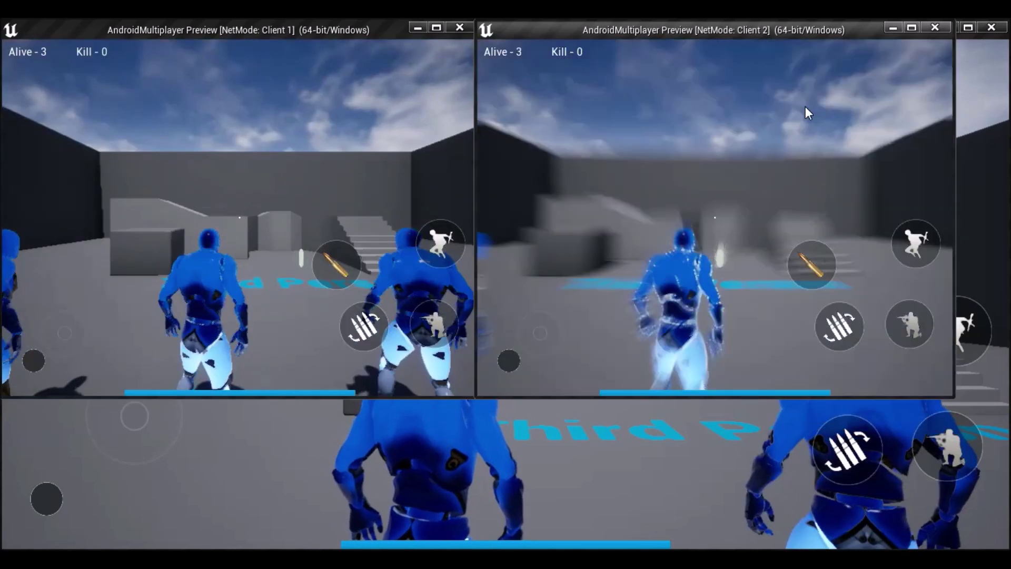
In the second client, run to the car and get in as driver
{"action": "left_click", "coordinate": [792, 154]}
{"action": "mouse_move", "coordinate": [792, 153]}
{"action": "left_mouse_down"}
{"action": "mouse_move", "coordinate": [690, 166]}
{"action": "mouse_move", "coordinate": [857, 163]}
{"action": "mouse_move", "coordinate": [803, 201]}
{"action": "mouse_move", "coordinate": [702, 141]}
{"action": "mouse_move", "coordinate": [785, 140]}
{"action": "mouse_move", "coordinate": [773, 132]}
{"action": "mouse_move", "coordinate": [778, 156]}
{"action": "left_mouse_up"}
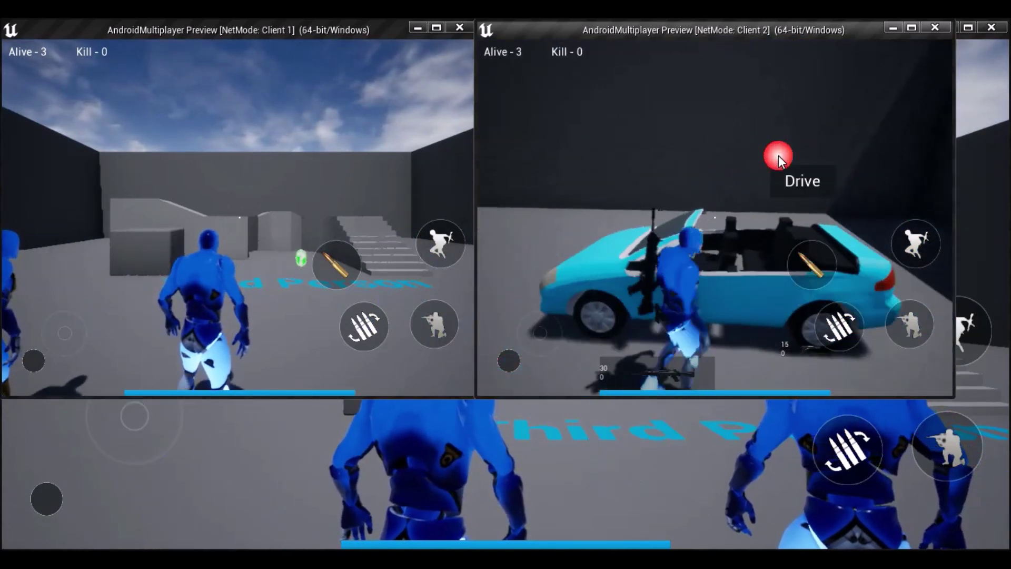
{"action": "left_click", "coordinate": [804, 180]}
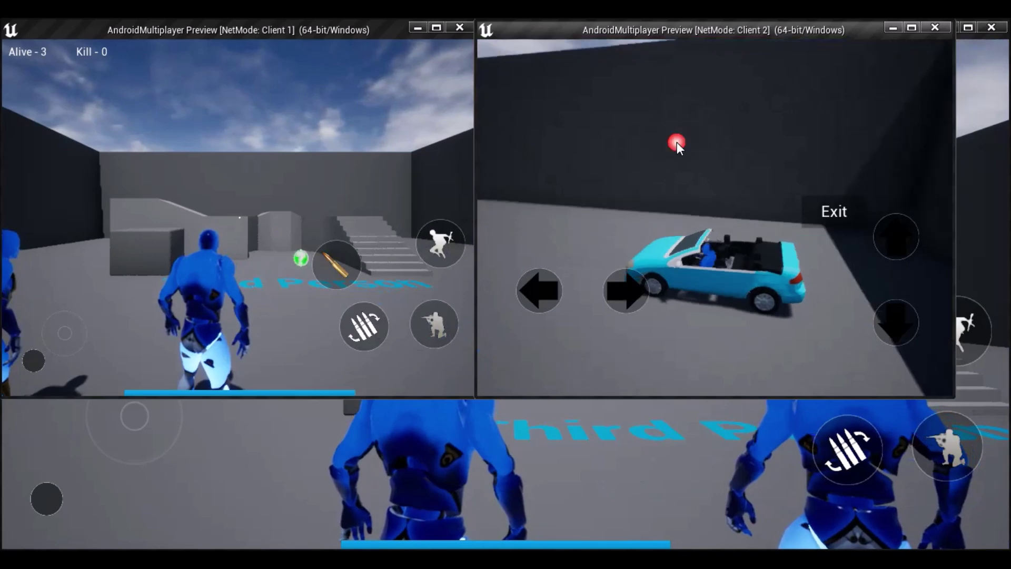
Walk the first client's rifle-carrying character to the car and board as passenger
{"action": "left_click", "coordinate": [469, 71]}
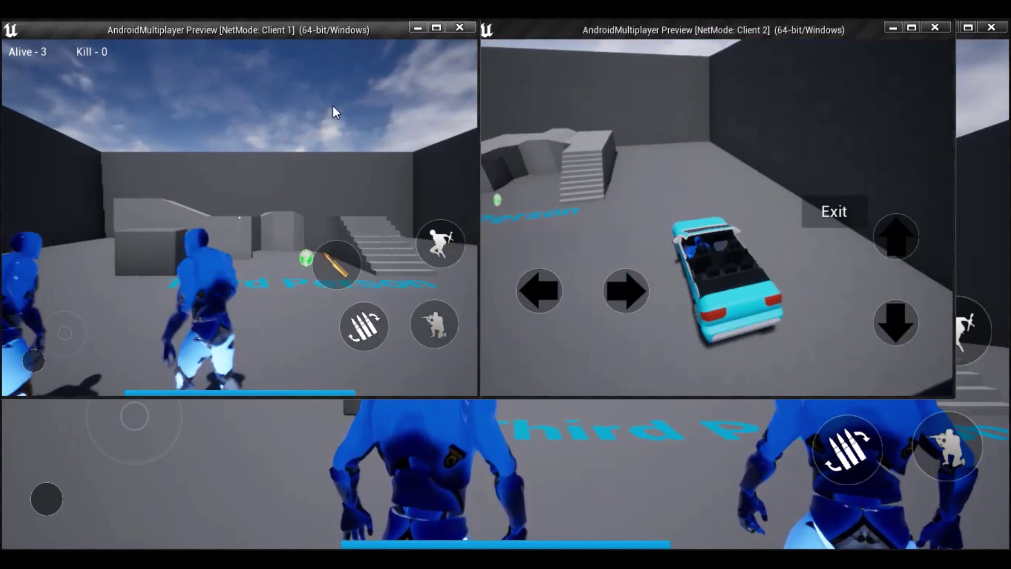
{"action": "left_click_drag", "start_coordinate": [436, 124], "coordinate": [336, 198]}
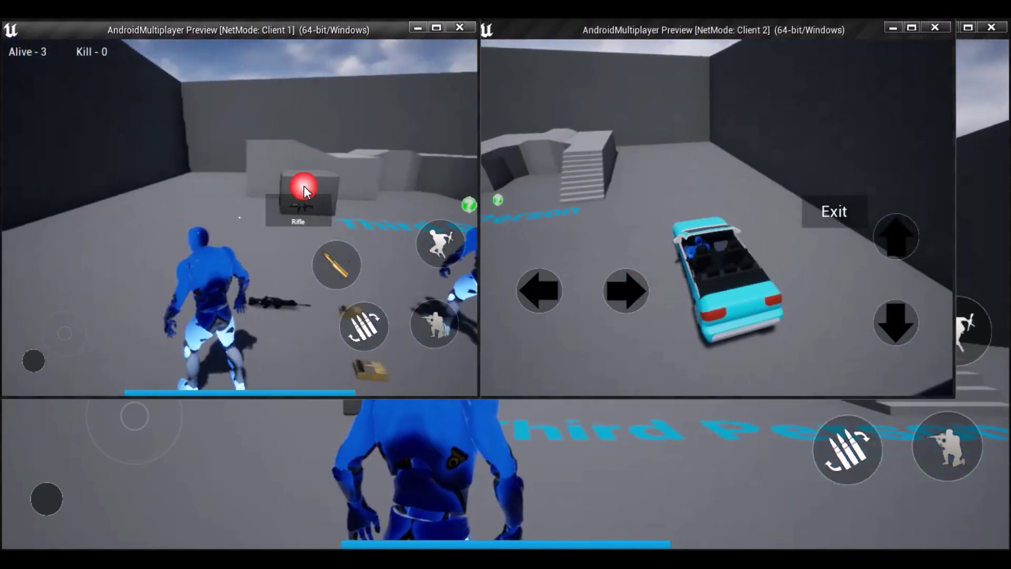
{"action": "left_click_drag", "start_coordinate": [395, 138], "coordinate": [227, 357]}
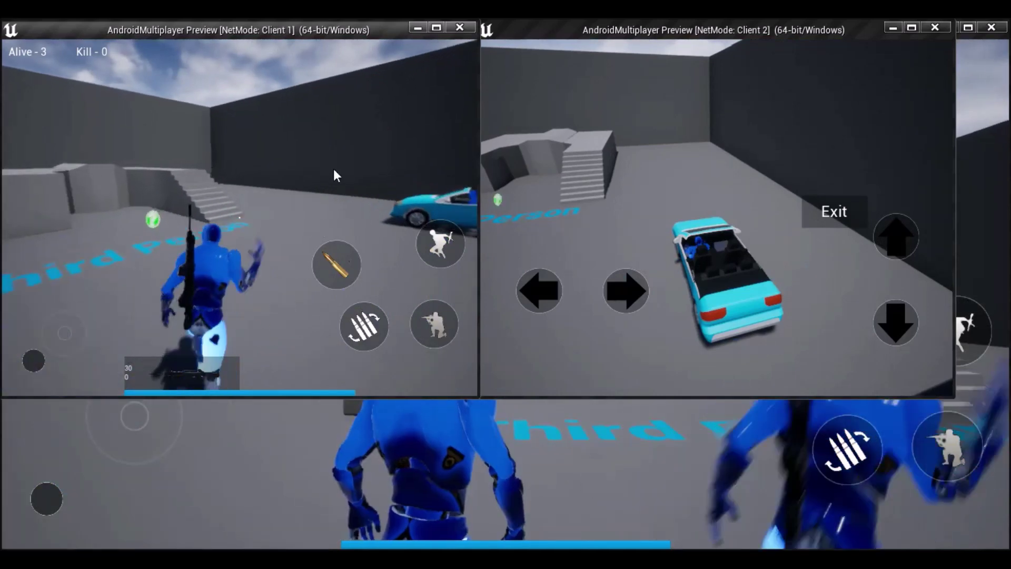
{"action": "left_click_drag", "start_coordinate": [277, 143], "coordinate": [393, 138]}
{"action": "key", "text": "w"}
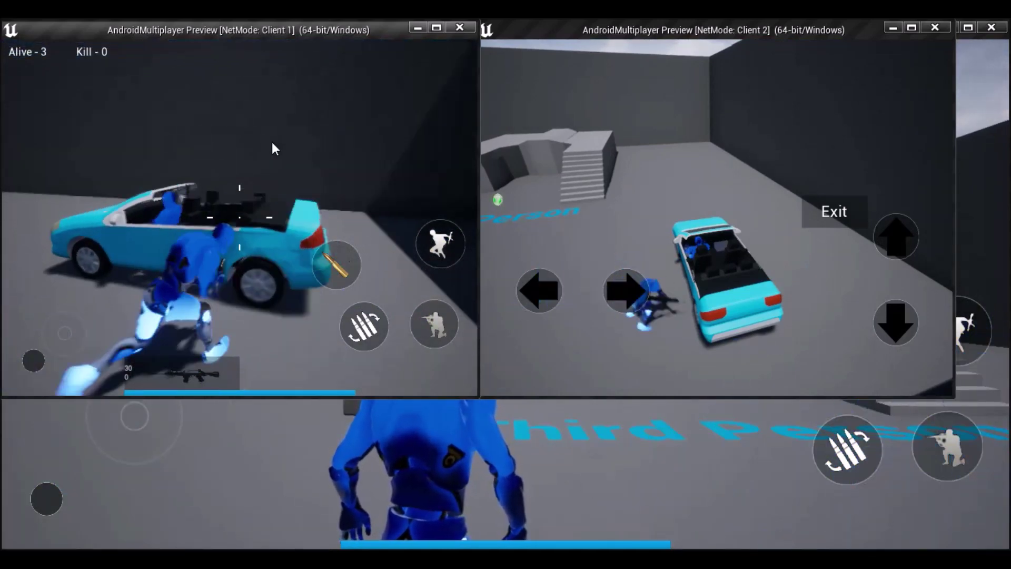
{"action": "left_click", "coordinate": [323, 182]}
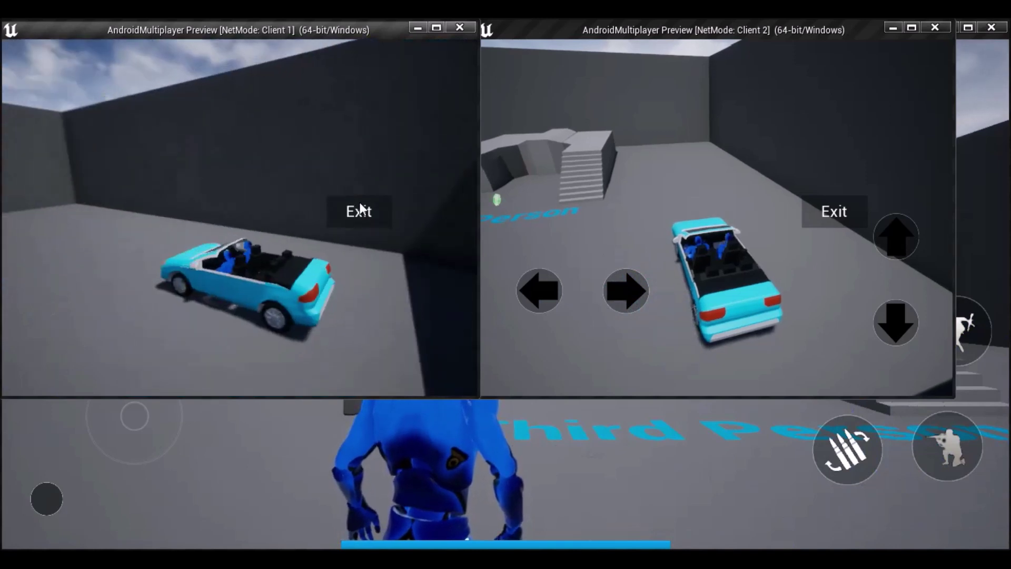
{"action": "left_click", "coordinate": [745, 124]}
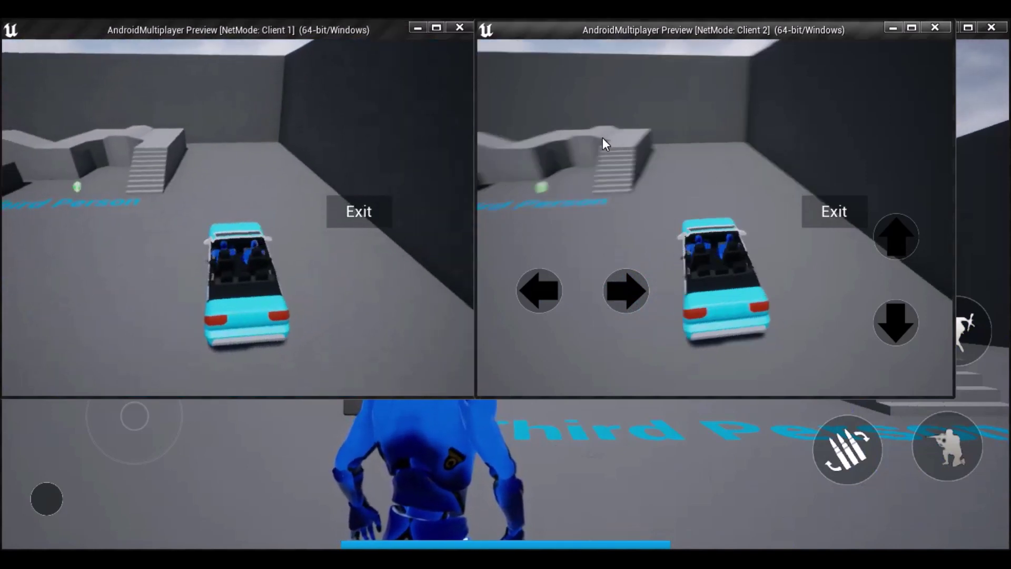
{"action": "left_click", "coordinate": [625, 452]}
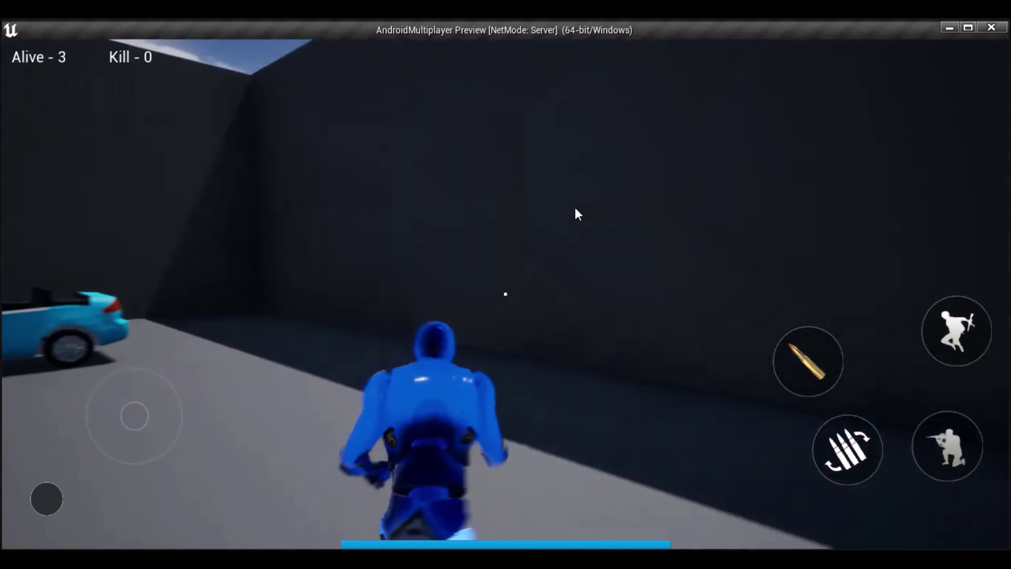
Turn the server player toward the car and get in
{"action": "left_click_drag", "start_coordinate": [848, 232], "coordinate": [506, 212]}
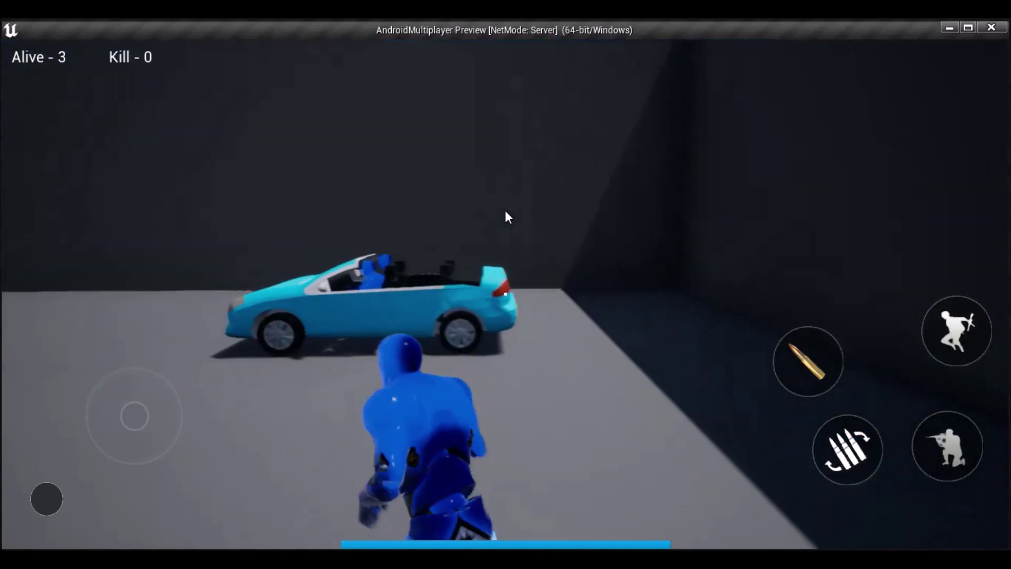
{"action": "left_click", "coordinate": [625, 250]}
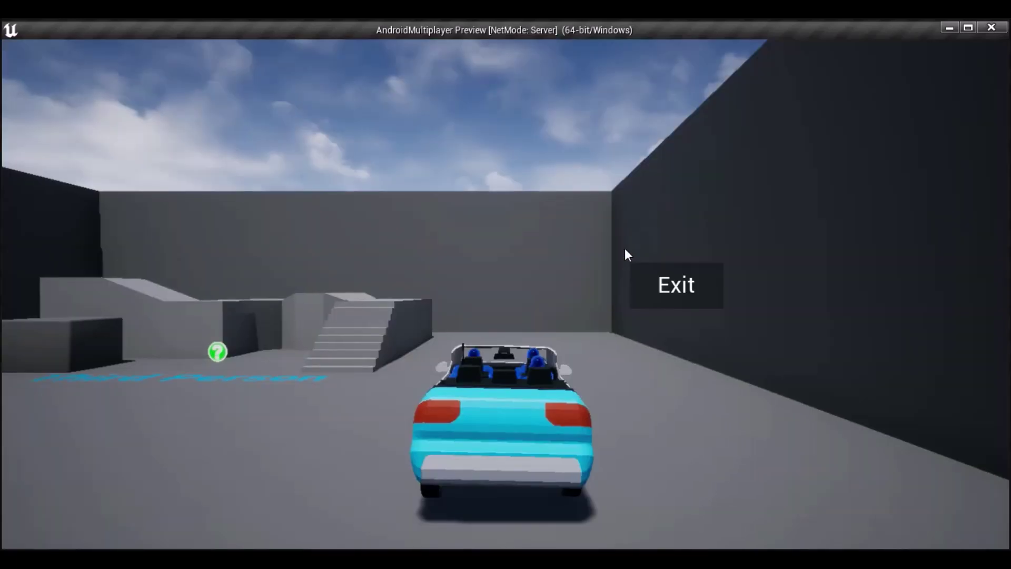
{"action": "mouse_move", "coordinate": [624, 179]}
{"action": "left_mouse_down"}
{"action": "mouse_move", "coordinate": [695, 247]}
{"action": "mouse_move", "coordinate": [2, 237]}
{"action": "mouse_move", "coordinate": [441, 194]}
{"action": "left_mouse_up"}
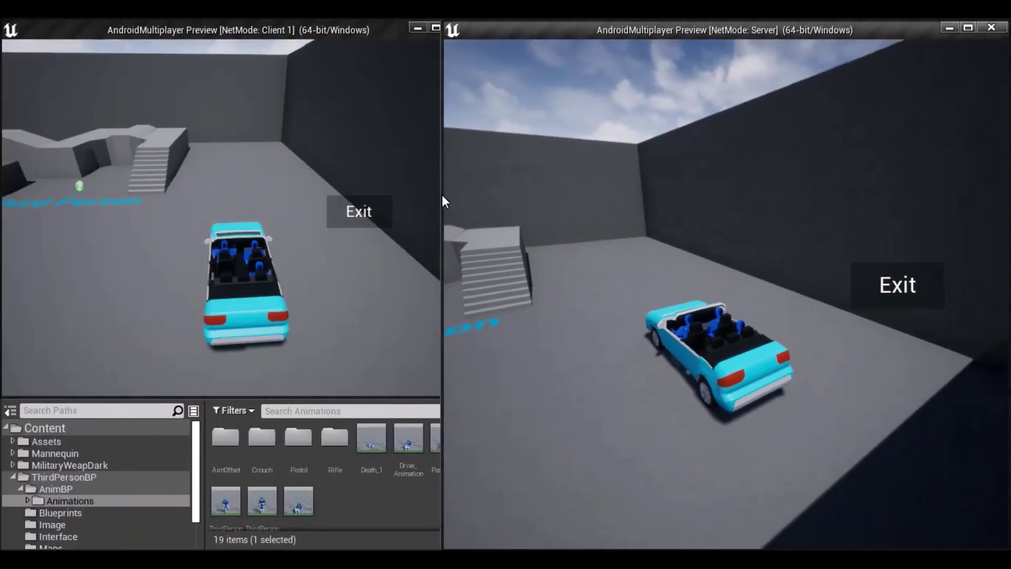
Rearrange the game windows and drive the car forward and in reverse from the second client
{"action": "left_click", "coordinate": [306, 142]}
{"action": "left_click_drag", "start_coordinate": [687, 30], "coordinate": [307, 71]}
{"action": "left_click", "coordinate": [631, 40]}
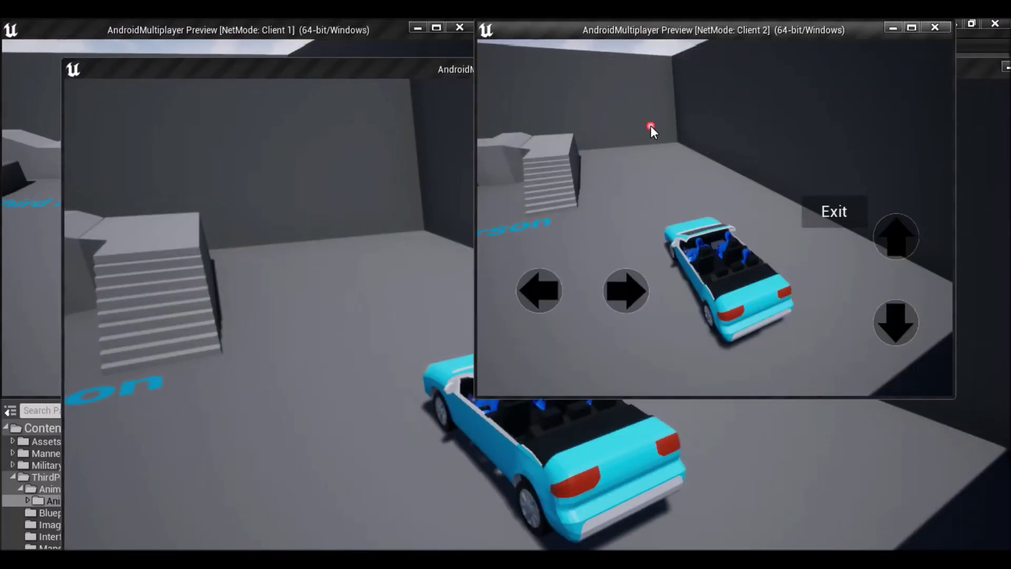
{"action": "left_click_drag", "start_coordinate": [651, 126], "coordinate": [820, 108]}
{"action": "left_click", "coordinate": [910, 219]}
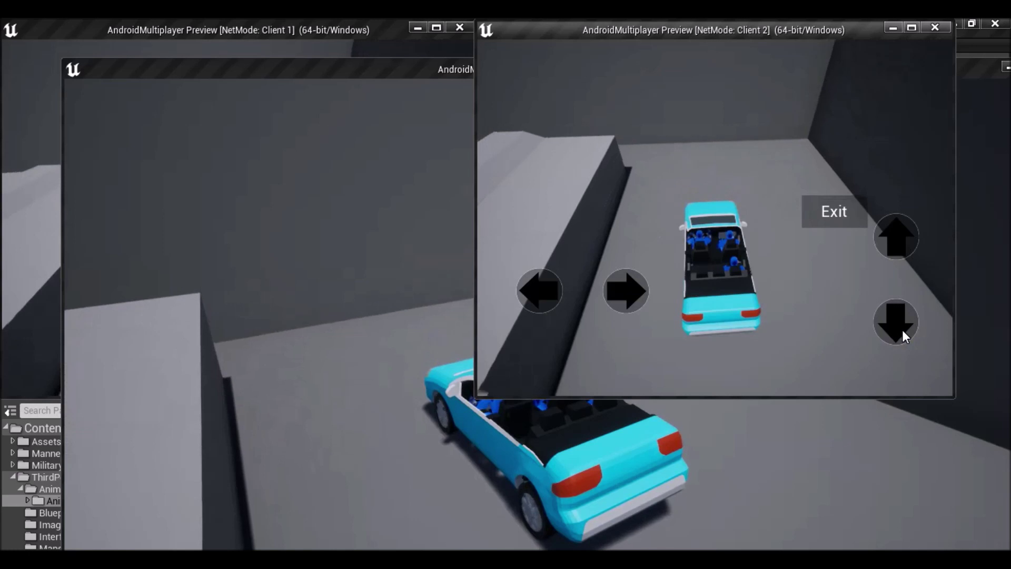
{"action": "left_click", "coordinate": [903, 335]}
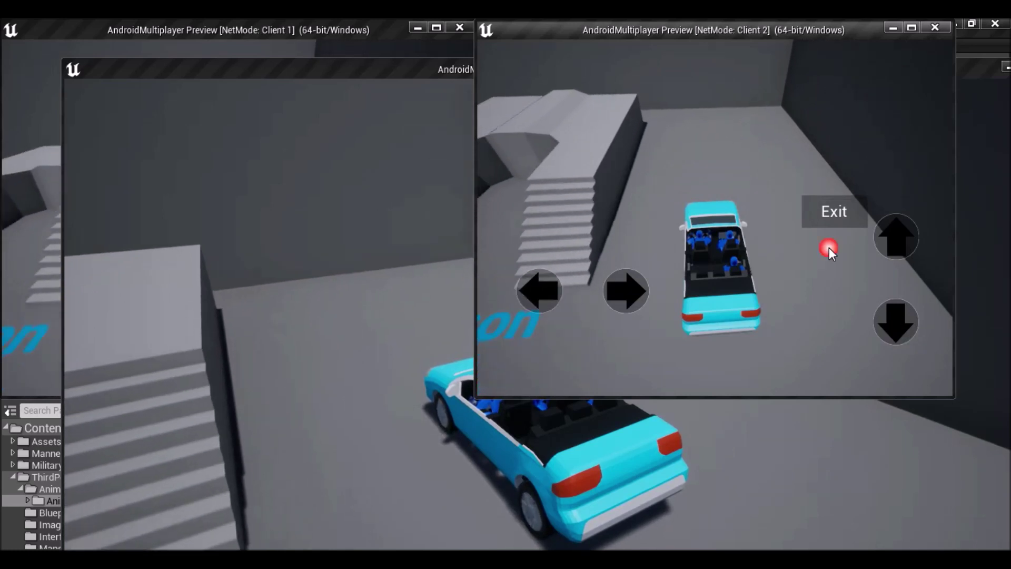
{"action": "left_click_drag", "start_coordinate": [789, 110], "coordinate": [848, 88]}
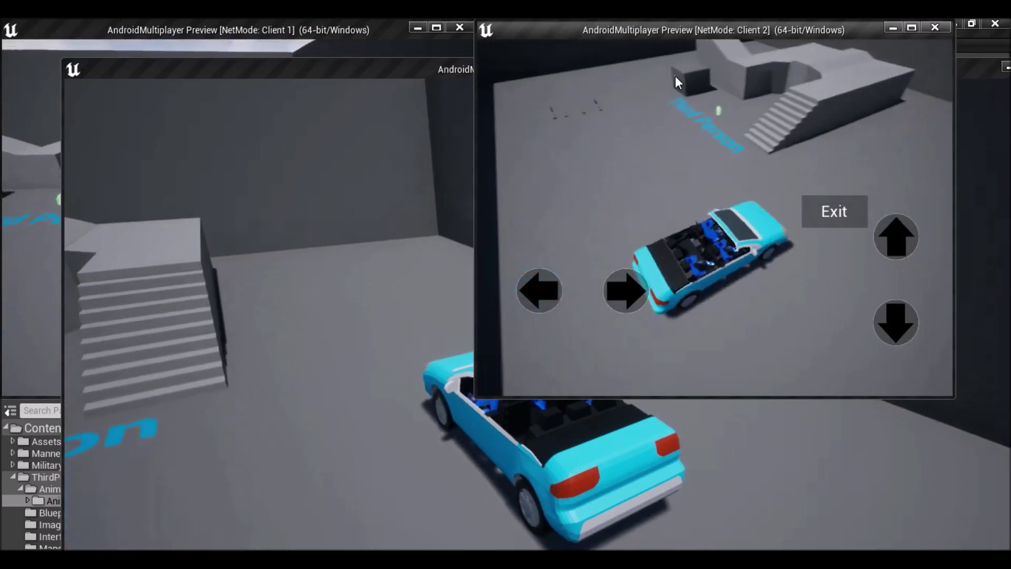
{"action": "mouse_move", "coordinate": [847, 88]}
{"action": "left_mouse_down"}
{"action": "mouse_move", "coordinate": [805, 114]}
{"action": "mouse_move", "coordinate": [823, 121]}
{"action": "mouse_move", "coordinate": [830, 204]}
{"action": "left_mouse_up"}
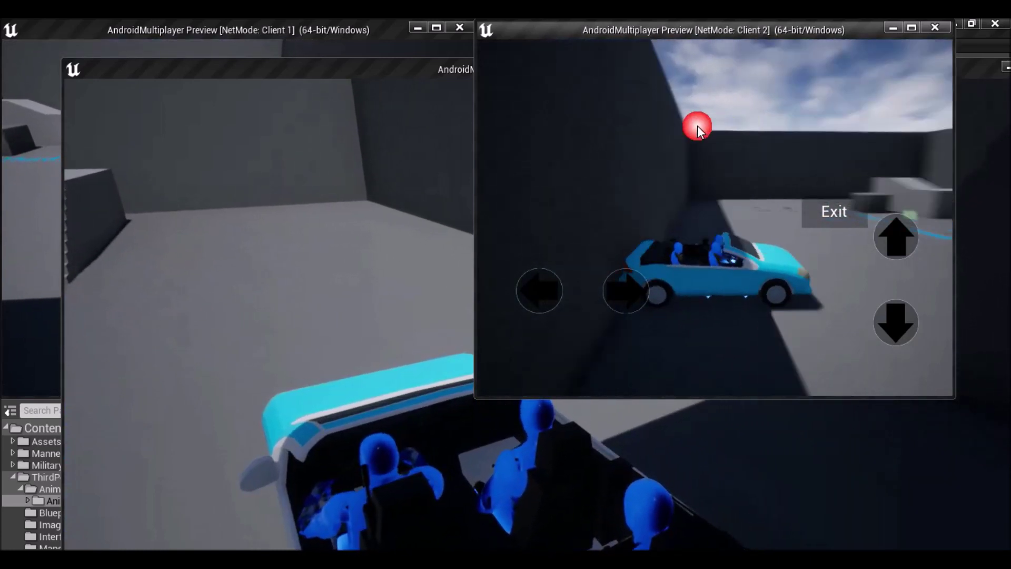
Get the second client, server, and first client players out of the car
{"action": "left_click", "coordinate": [829, 204]}
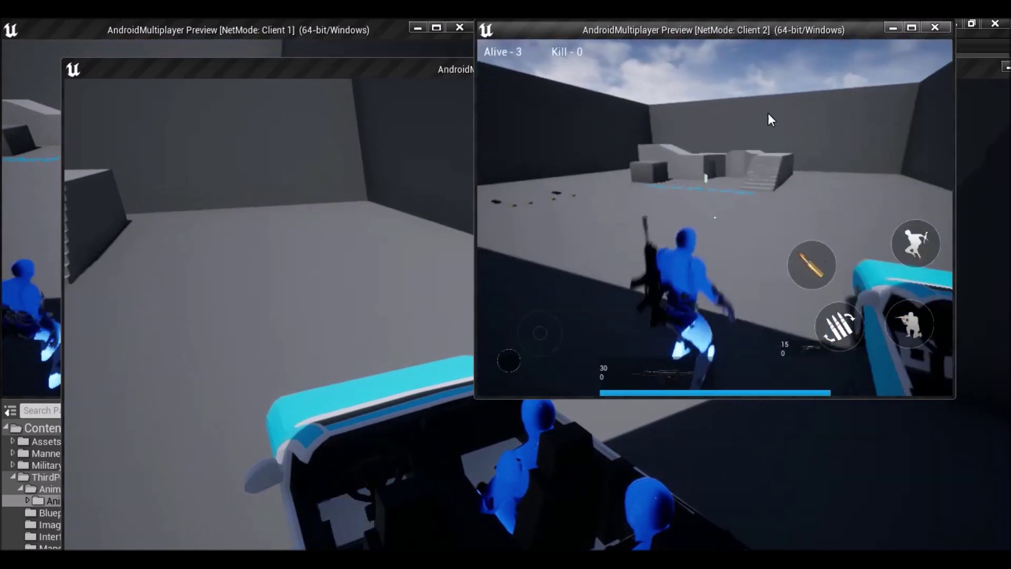
{"action": "left_click", "coordinate": [335, 236]}
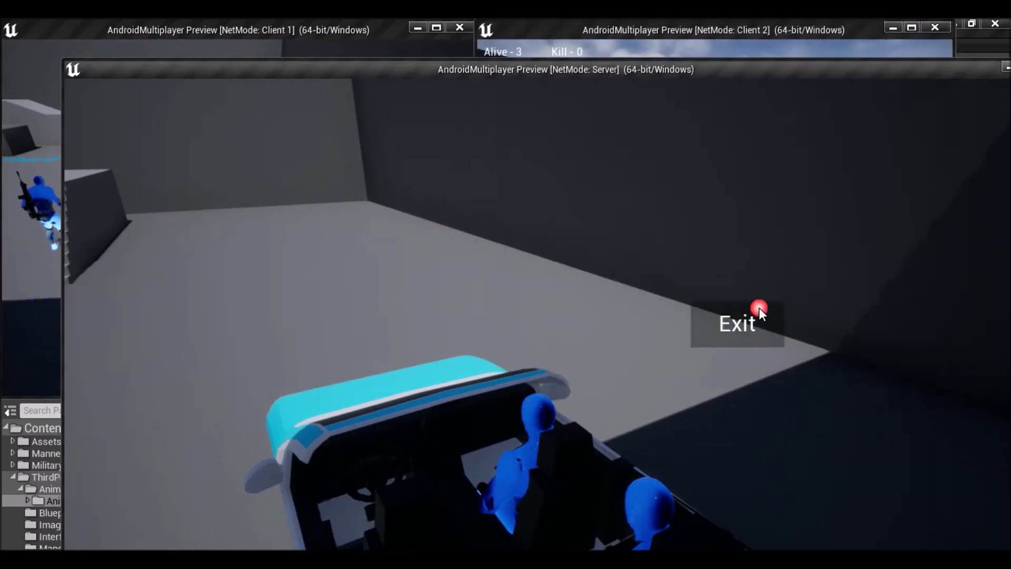
{"action": "left_click", "coordinate": [759, 309]}
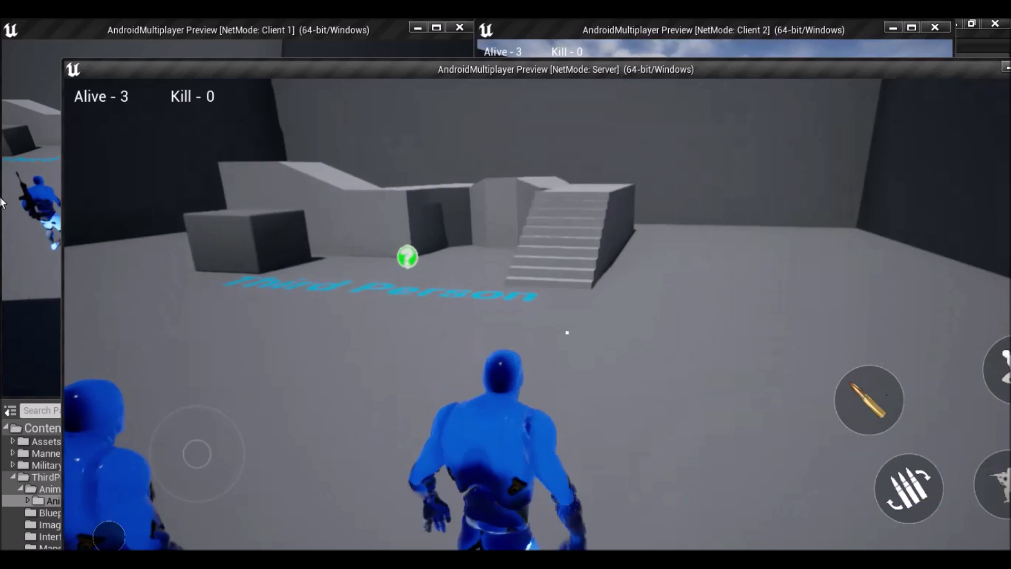
{"action": "left_click", "coordinate": [54, 166]}
{"action": "left_click", "coordinate": [377, 221]}
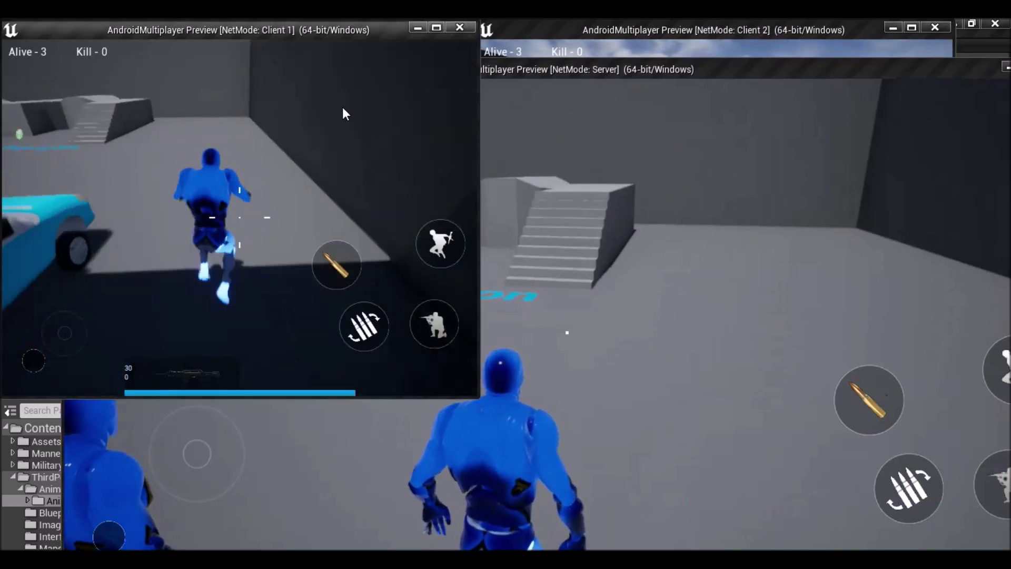
{"action": "mouse_move", "coordinate": [305, 110]}
{"action": "left_mouse_down"}
{"action": "mouse_move", "coordinate": [365, 96]}
{"action": "mouse_move", "coordinate": [327, 100]}
{"action": "left_mouse_up"}
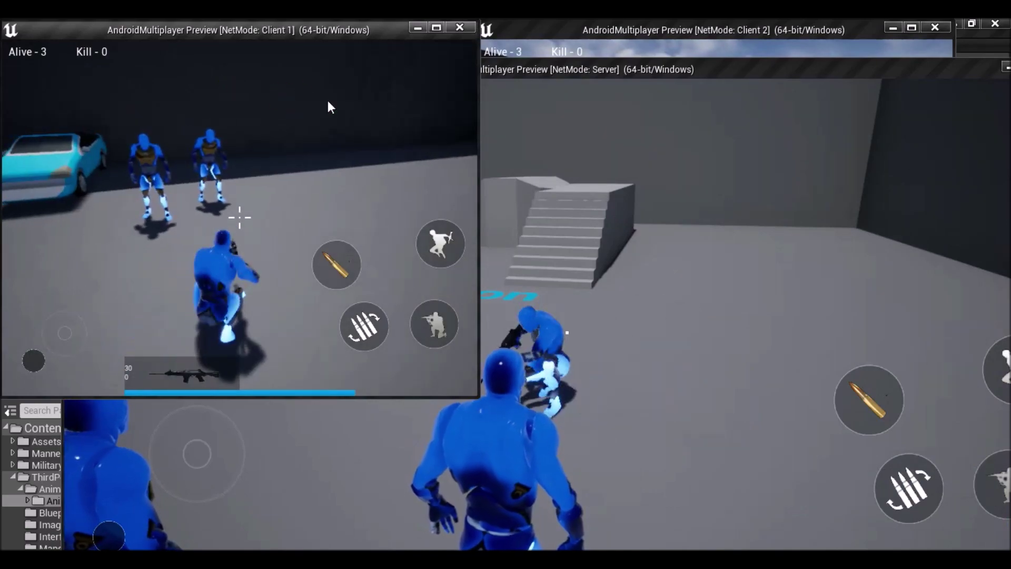